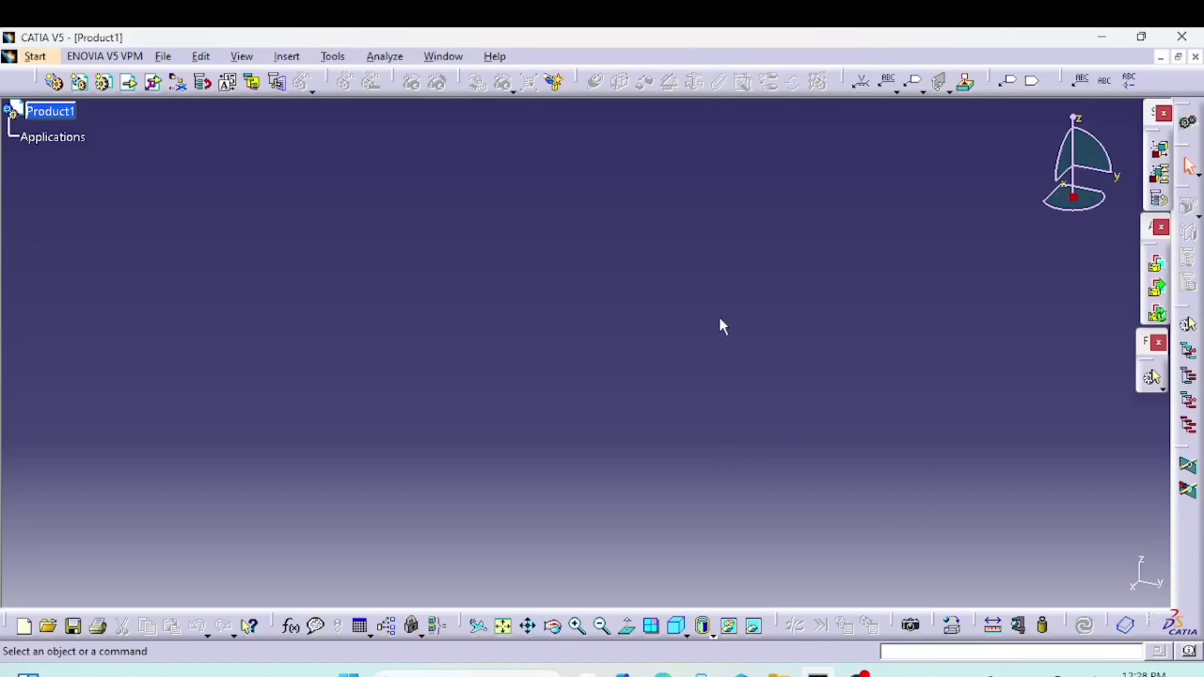
- Examine the bolt in bolt_02.CATPart, including its head, and return to Product1
{"action": "left_click", "coordinate": [446, 60]}
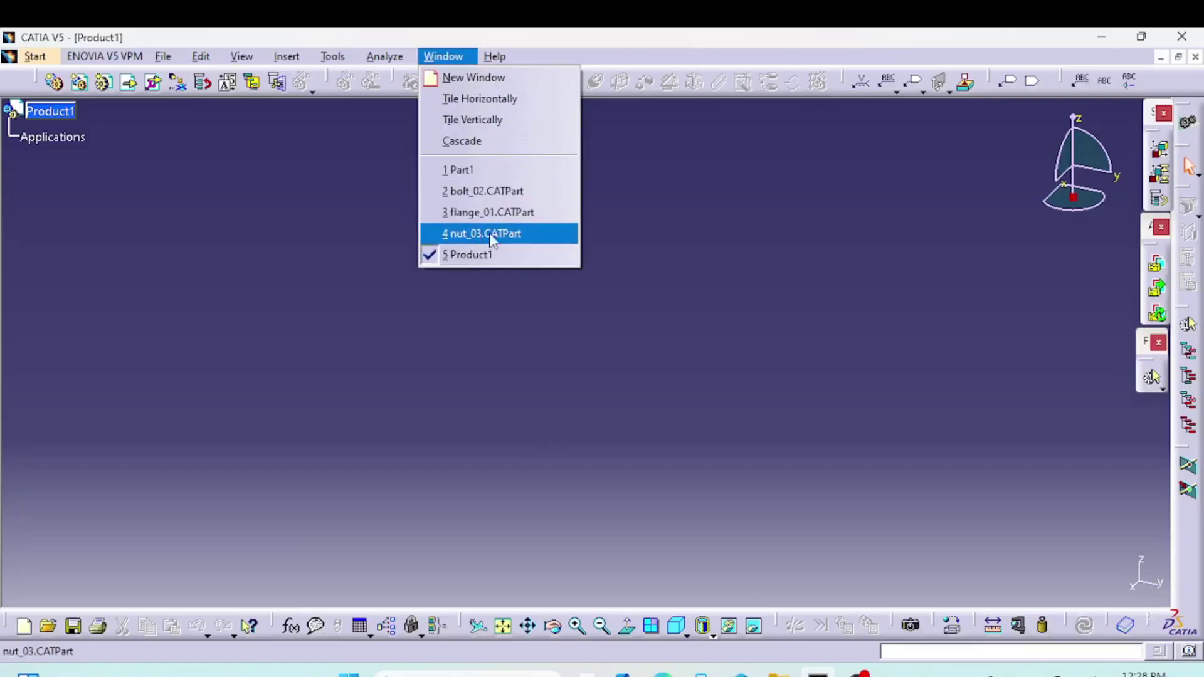
{"action": "left_click", "coordinate": [480, 191]}
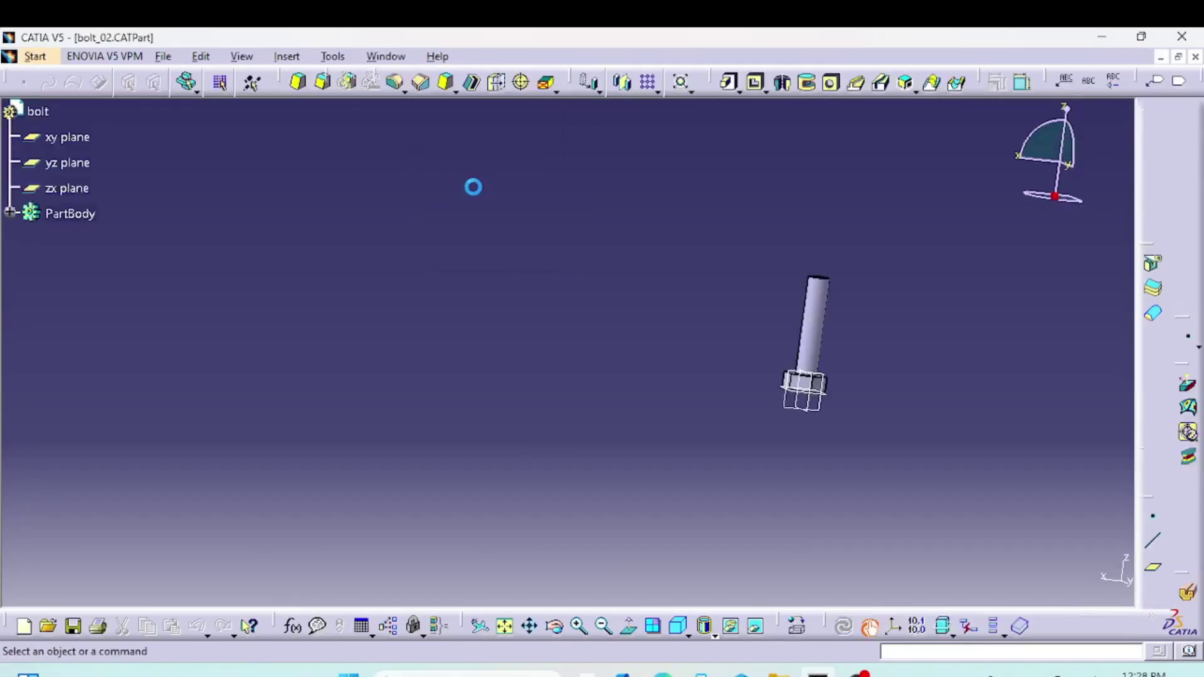
{"action": "middle_click_drag", "start_coordinate": [864, 390], "coordinate": [680, 269]}
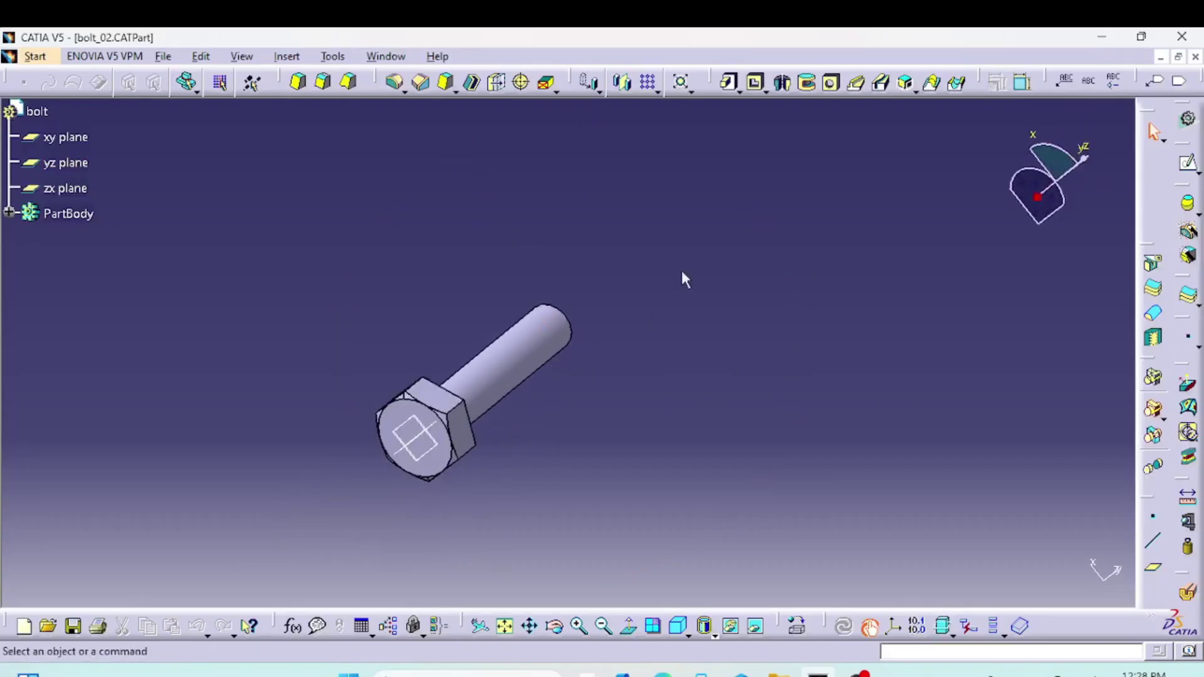
{"action": "left_click", "coordinate": [386, 56]}
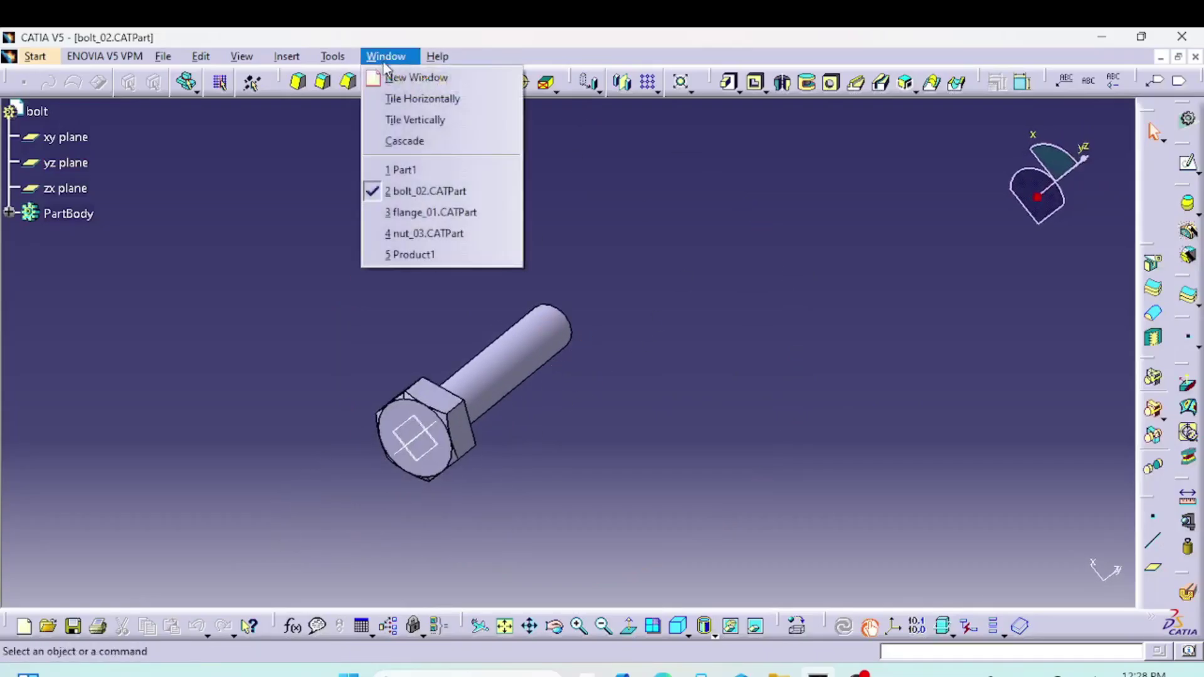
{"action": "left_click", "coordinate": [413, 255]}
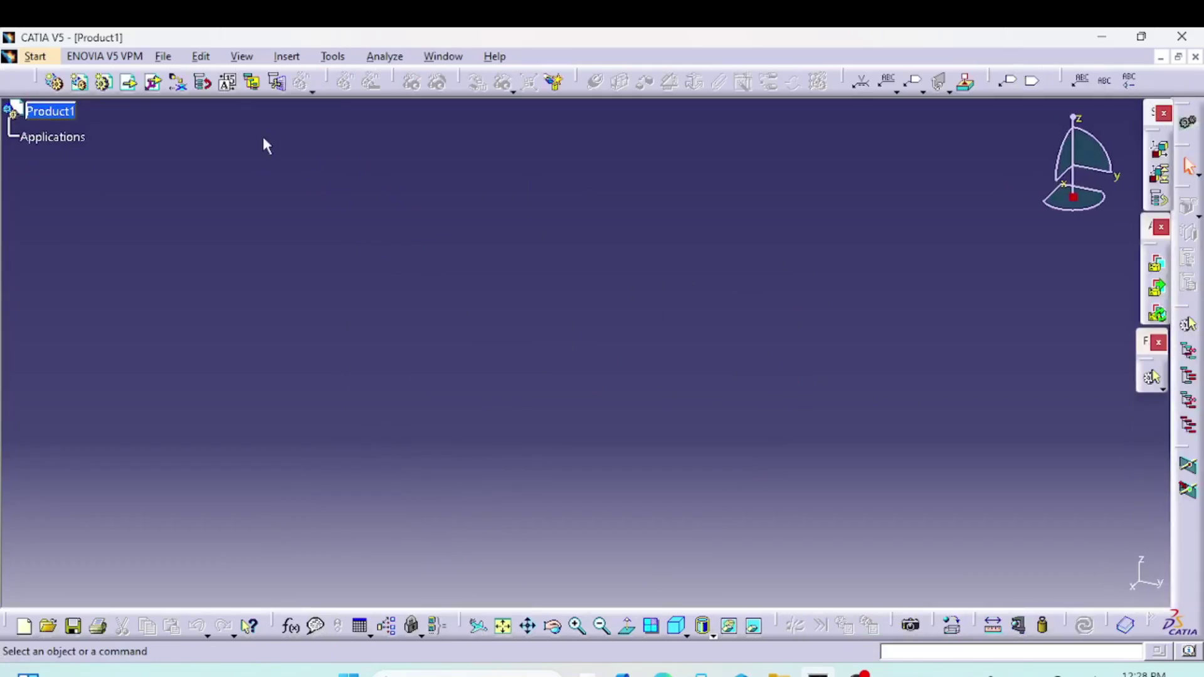
{"action": "middle_click", "coordinate": [666, 318]}
- Copy the whole flange part from the root of flange_01.CATPart
{"action": "left_click", "coordinate": [433, 58]}
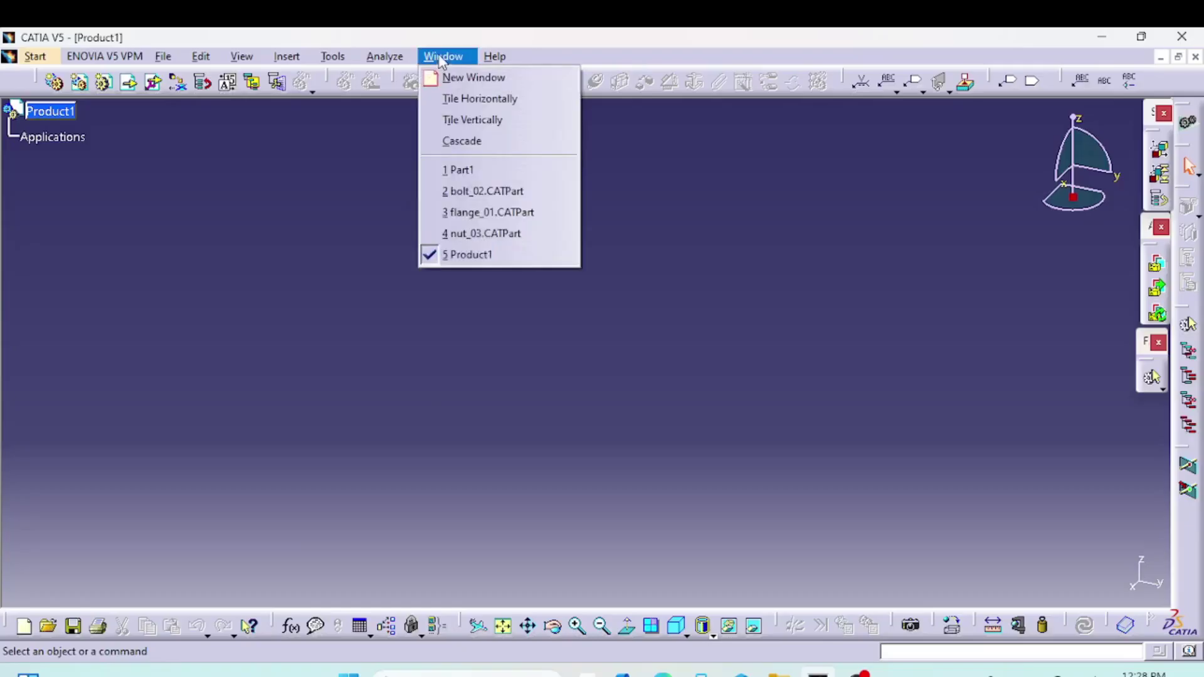
{"action": "left_click", "coordinate": [527, 212]}
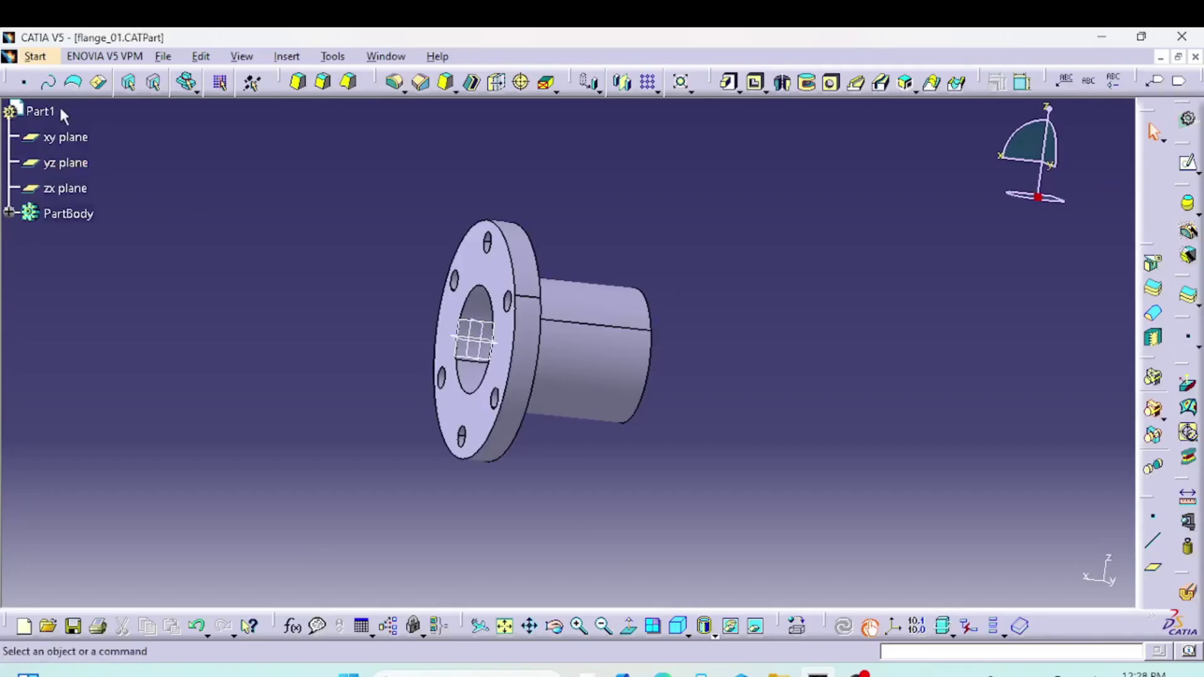
{"action": "right_click", "coordinate": [32, 110]}
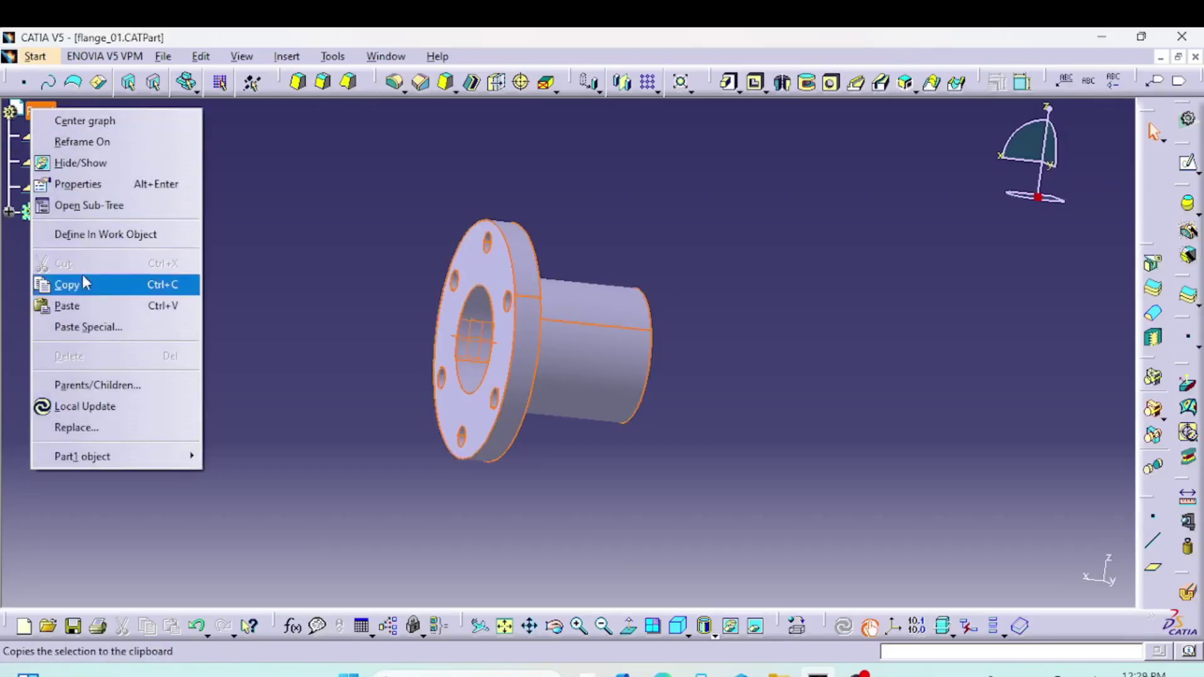
{"action": "left_click", "coordinate": [92, 288]}
{"action": "left_click", "coordinate": [298, 321]}
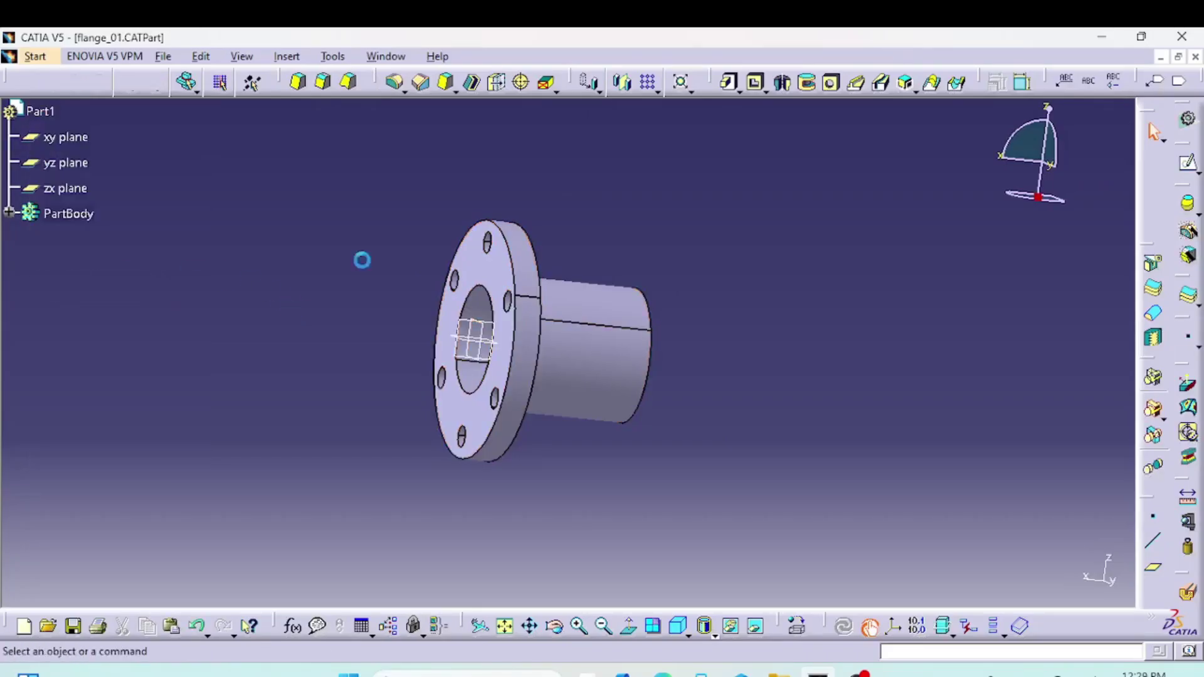
- Paste the copied flange into the root of Product1 as its first component
{"action": "left_click", "coordinate": [379, 58]}
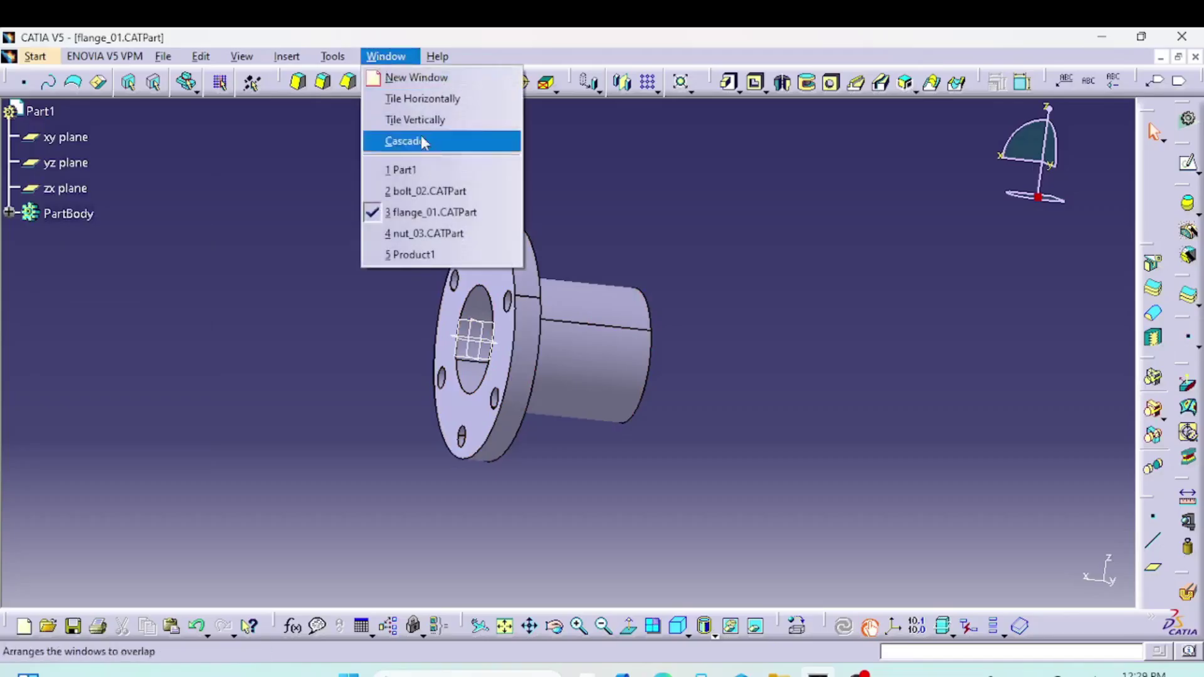
{"action": "left_click", "coordinate": [420, 253]}
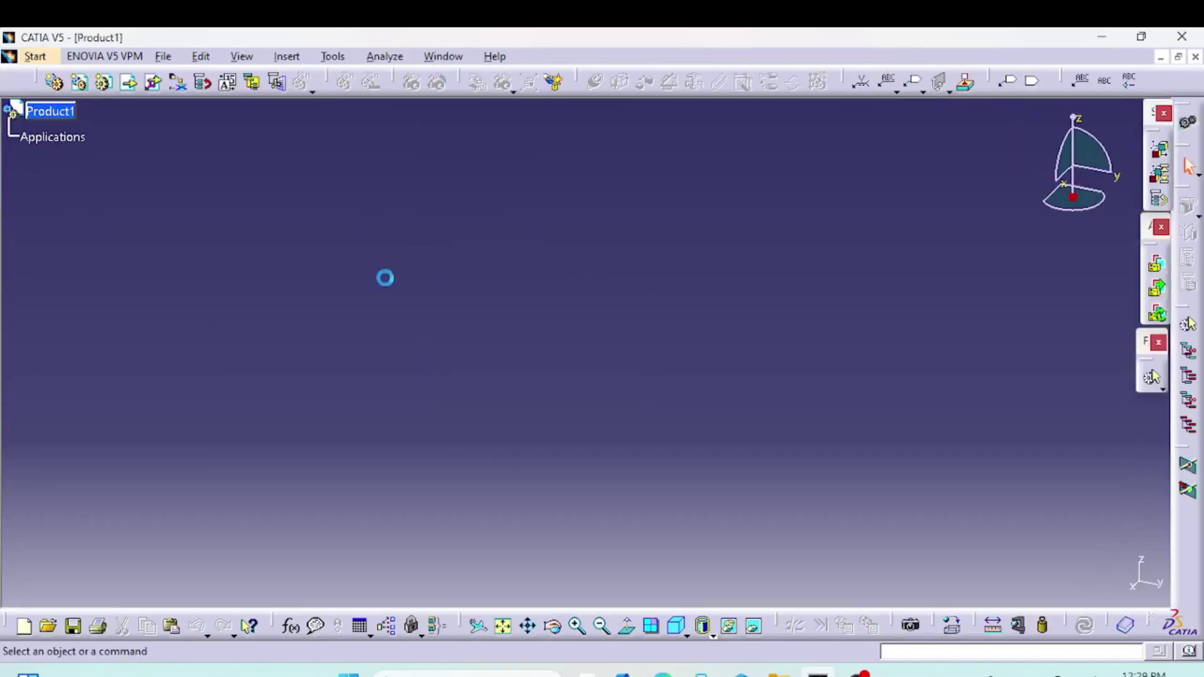
{"action": "right_click", "coordinate": [49, 115]}
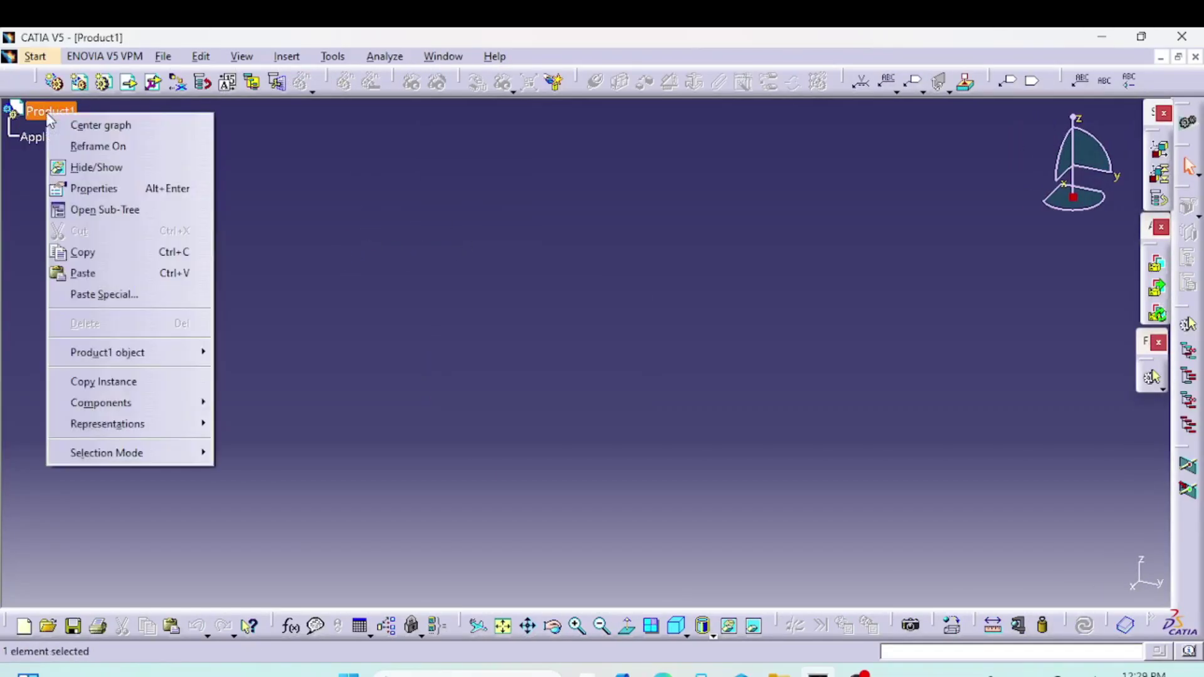
{"action": "left_click", "coordinate": [81, 273]}
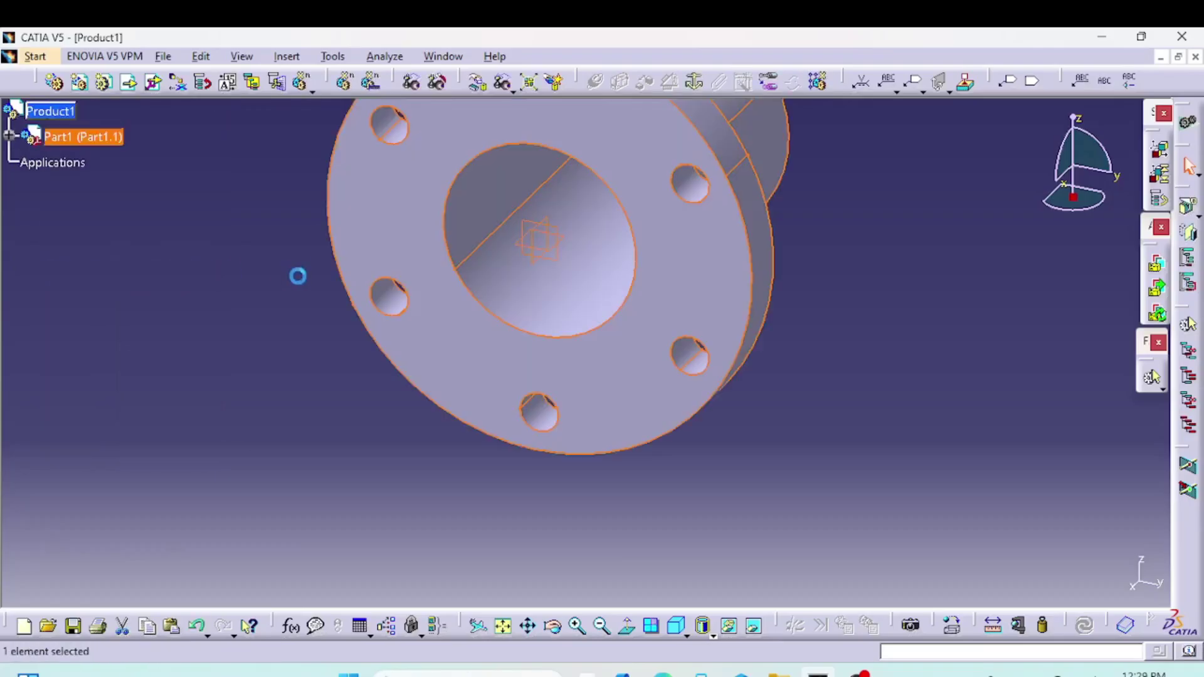
{"action": "middle_click_drag", "start_coordinate": [865, 285], "coordinate": [776, 387]}
{"action": "left_click", "coordinate": [744, 426]}
{"action": "middle_click_drag", "start_coordinate": [742, 432], "coordinate": [582, 334]}
{"action": "middle_click_drag", "start_coordinate": [704, 368], "coordinate": [706, 427]}
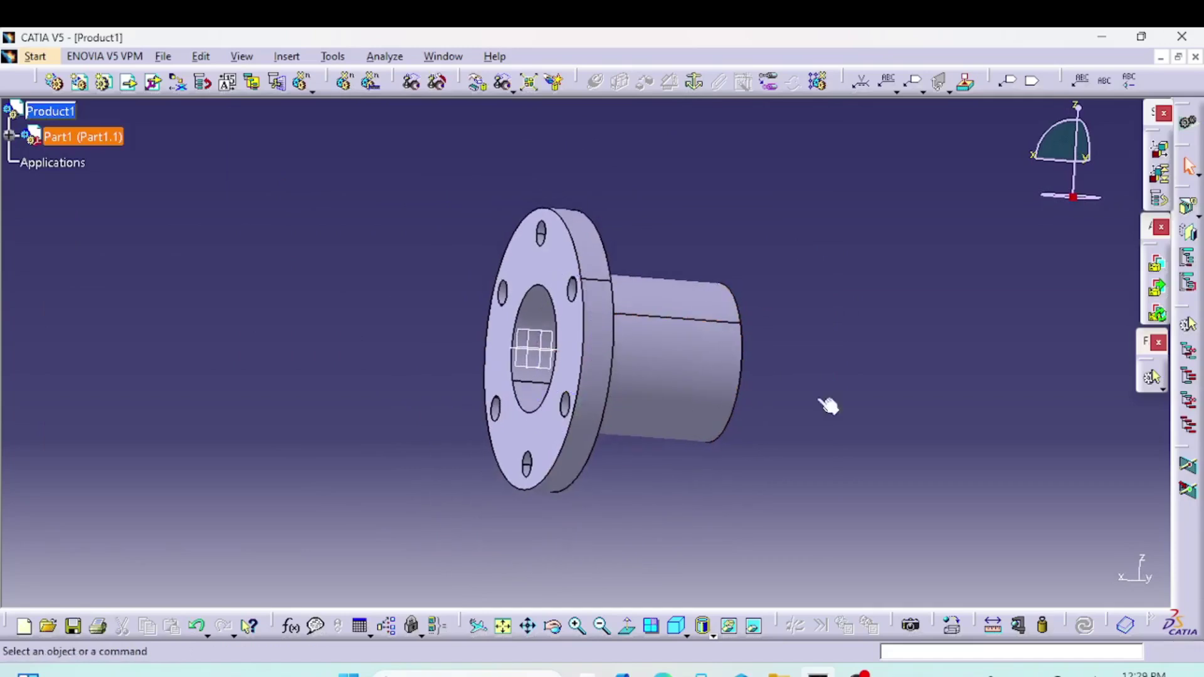
{"action": "middle_click_drag", "start_coordinate": [904, 389], "coordinate": [903, 300]}
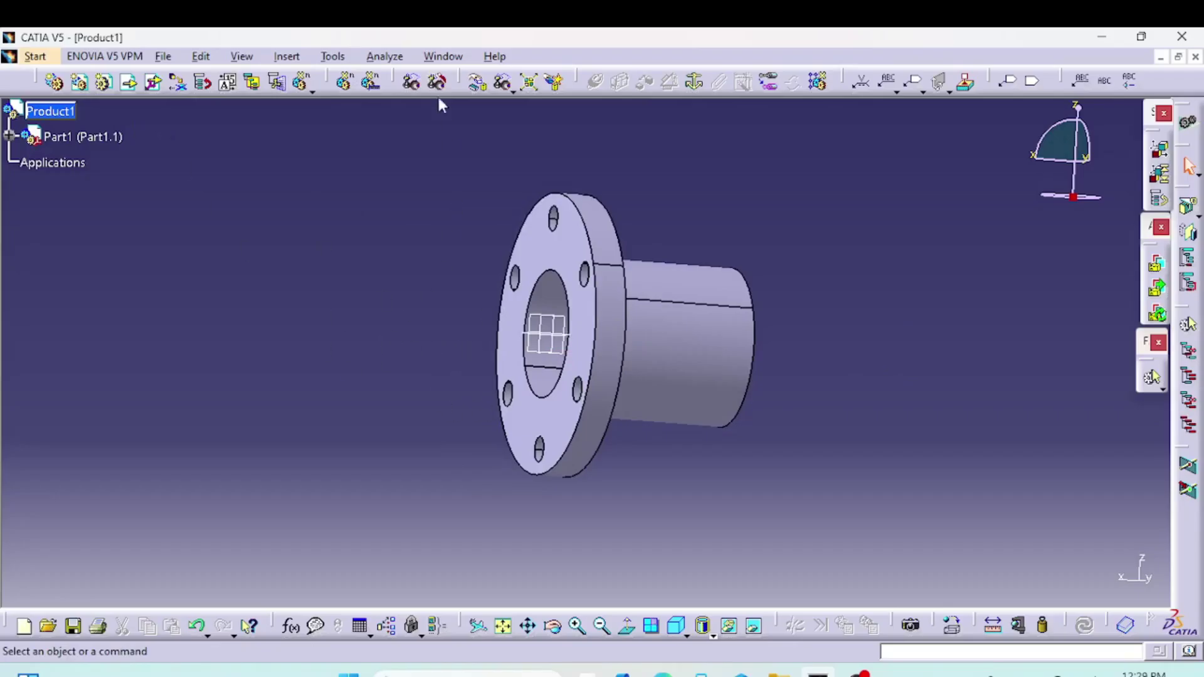
- Copy the flange part from flange_01.CATPart again for a second instance
{"action": "left_click", "coordinate": [443, 57]}
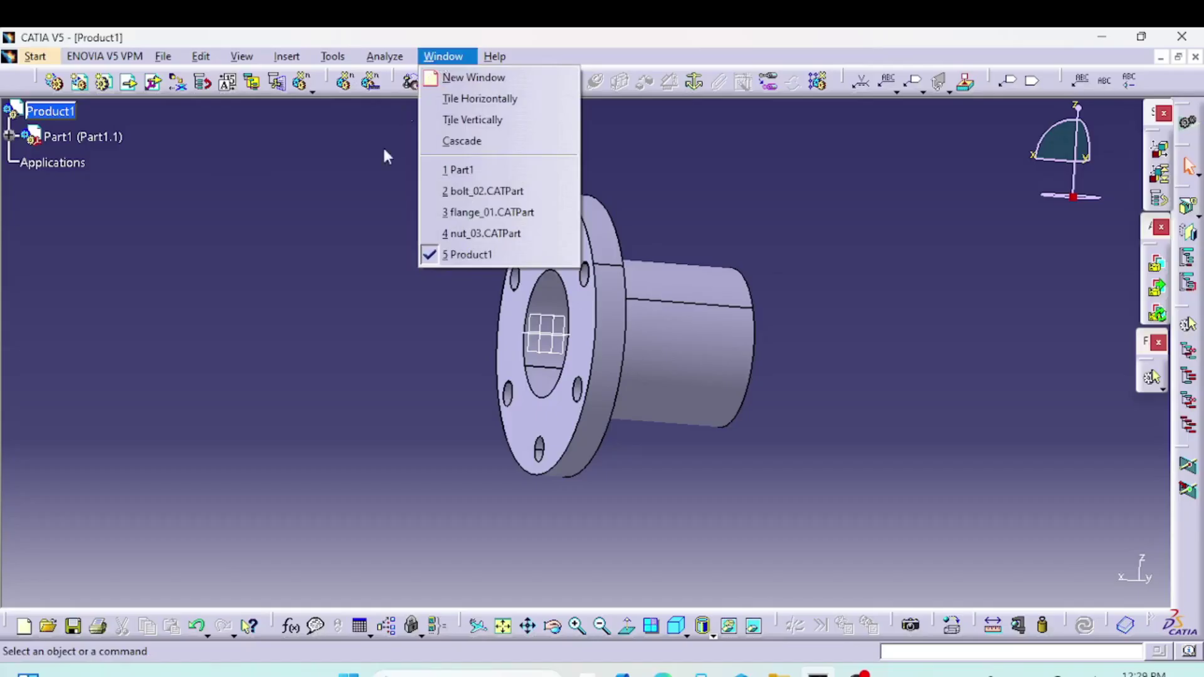
{"action": "left_click", "coordinate": [485, 213]}
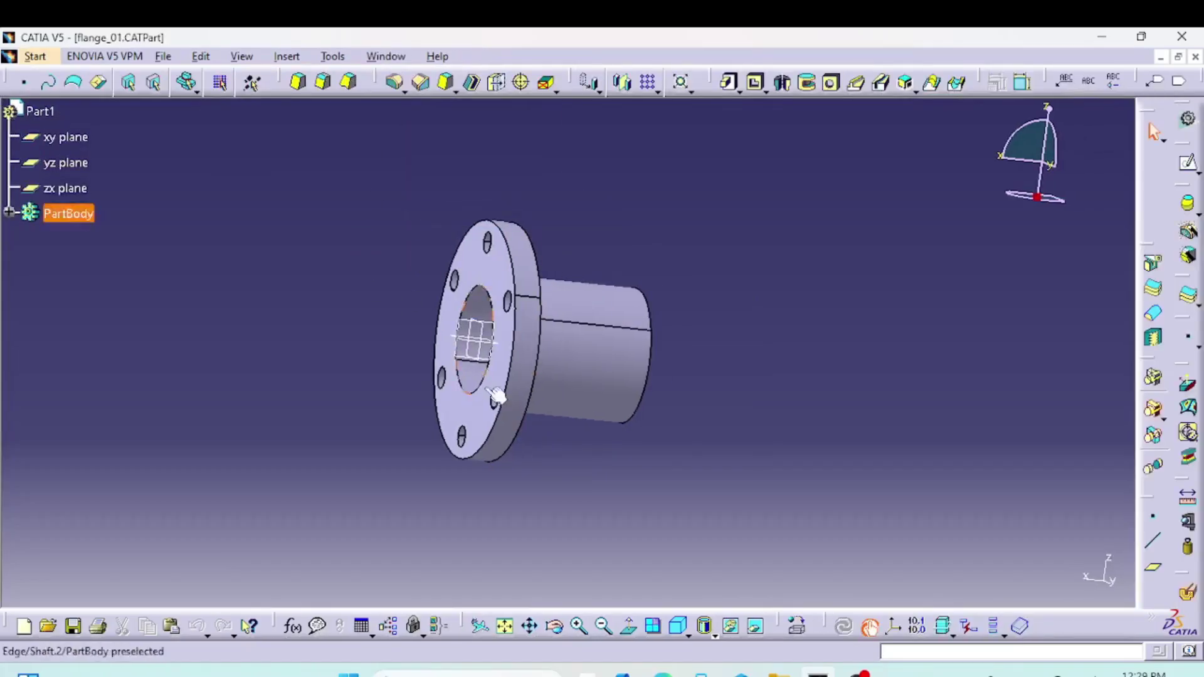
{"action": "right_click", "coordinate": [41, 112]}
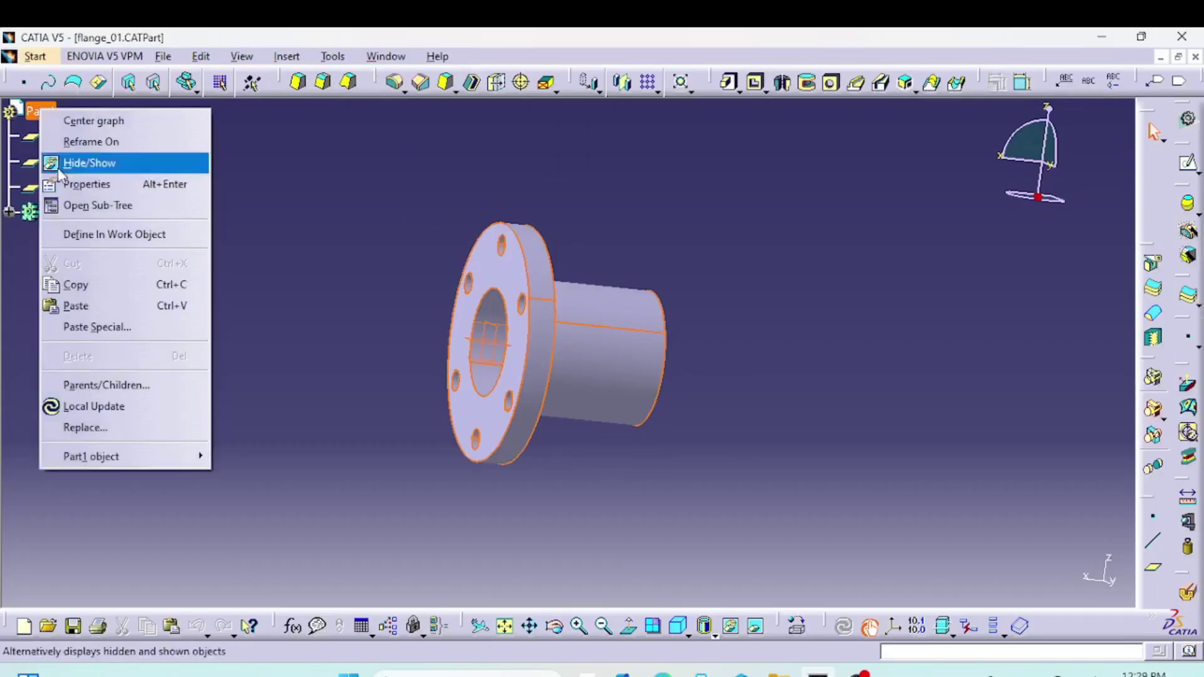
{"action": "left_click", "coordinate": [75, 284]}
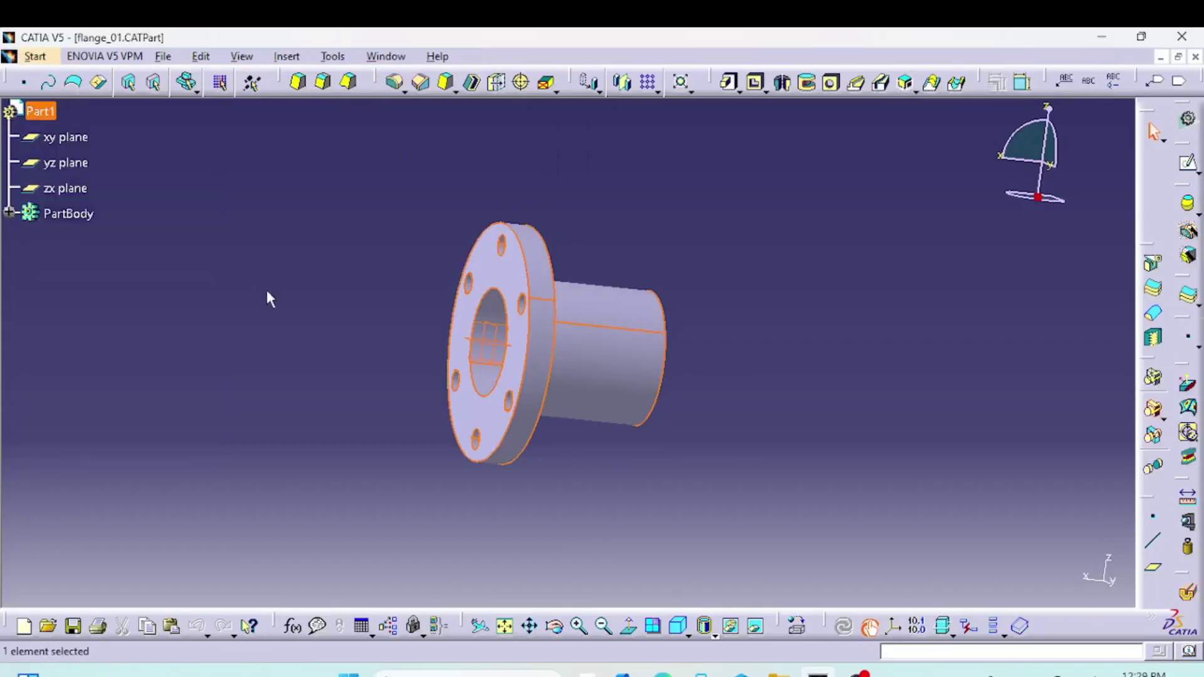
{"action": "left_click", "coordinate": [280, 291]}
- Paste a second instance of the flange under Product1
{"action": "left_click", "coordinate": [380, 59]}
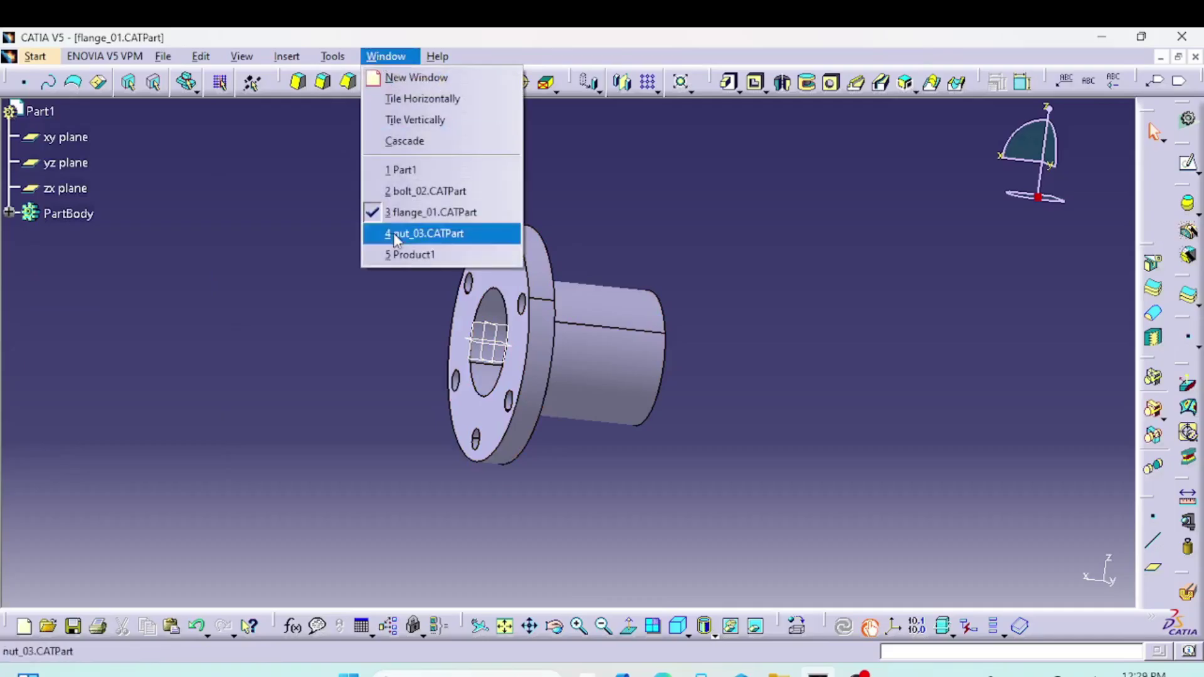
{"action": "left_click", "coordinate": [386, 253]}
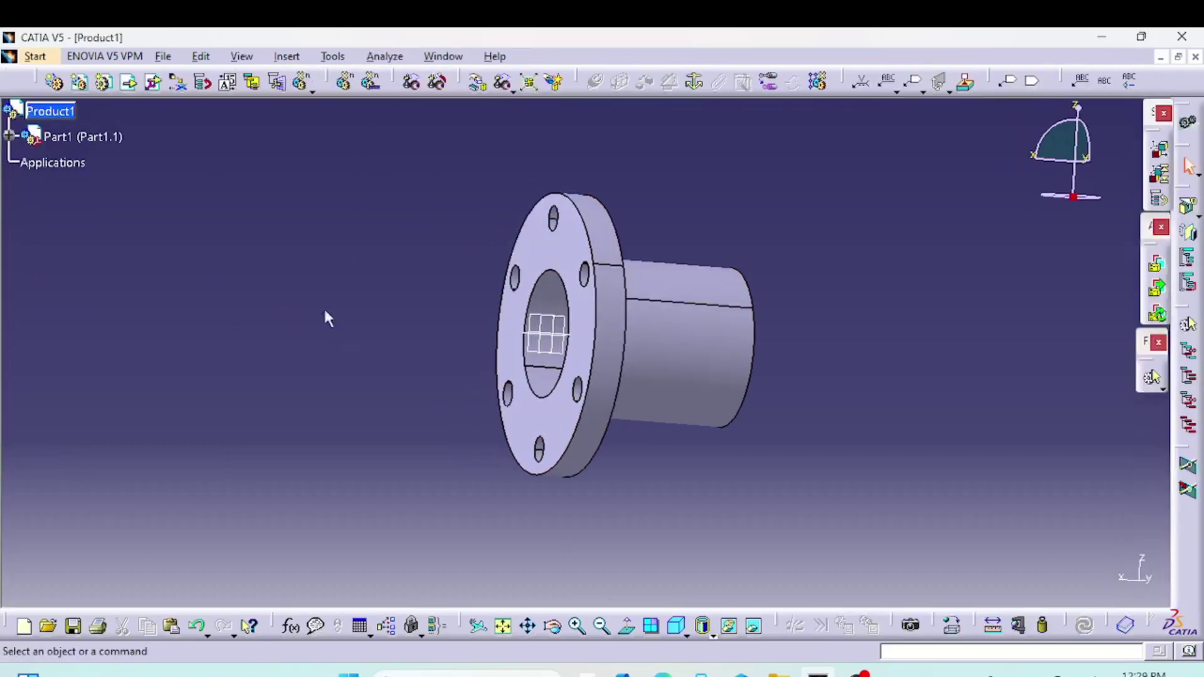
{"action": "left_click", "coordinate": [52, 112]}
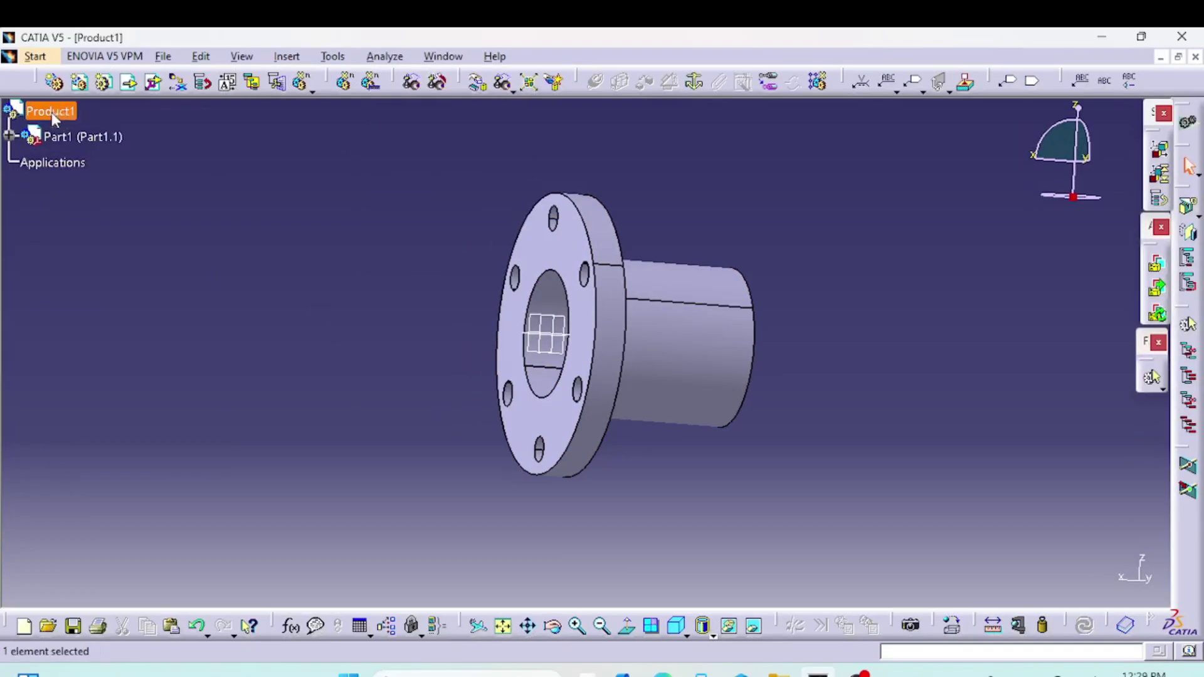
{"action": "right_click", "coordinate": [51, 111]}
{"action": "left_click", "coordinate": [90, 271]}
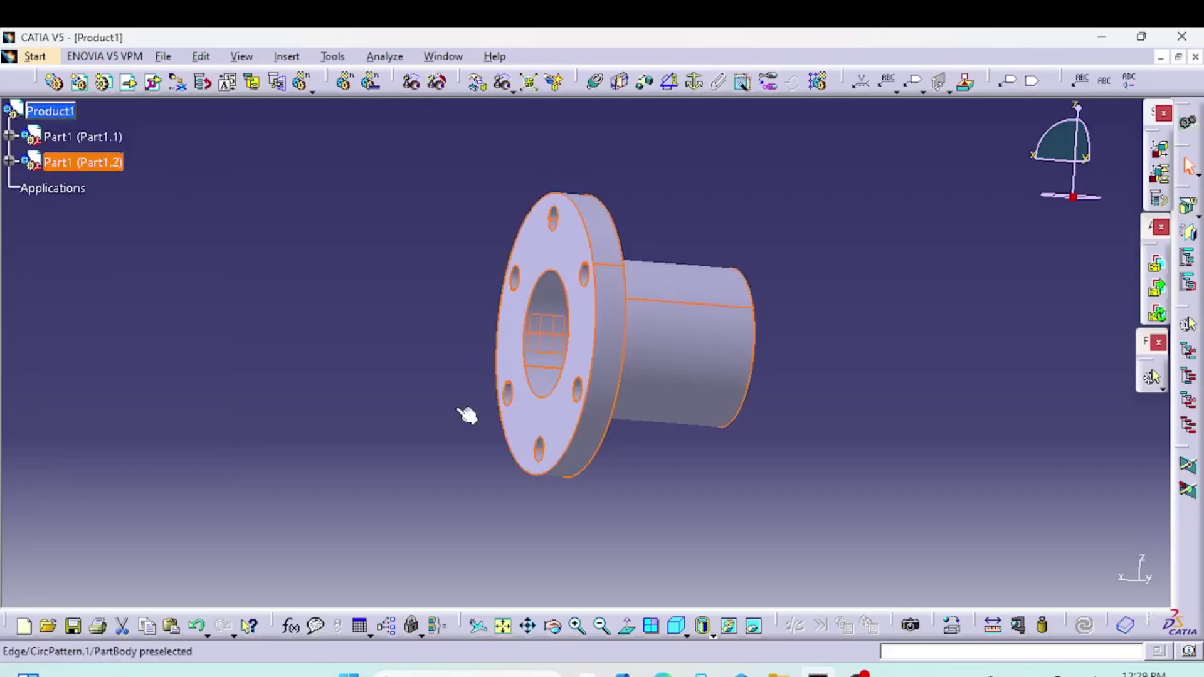
{"action": "left_click", "coordinate": [113, 164]}
{"action": "middle_click_drag", "start_coordinate": [320, 373], "coordinate": [370, 376]}
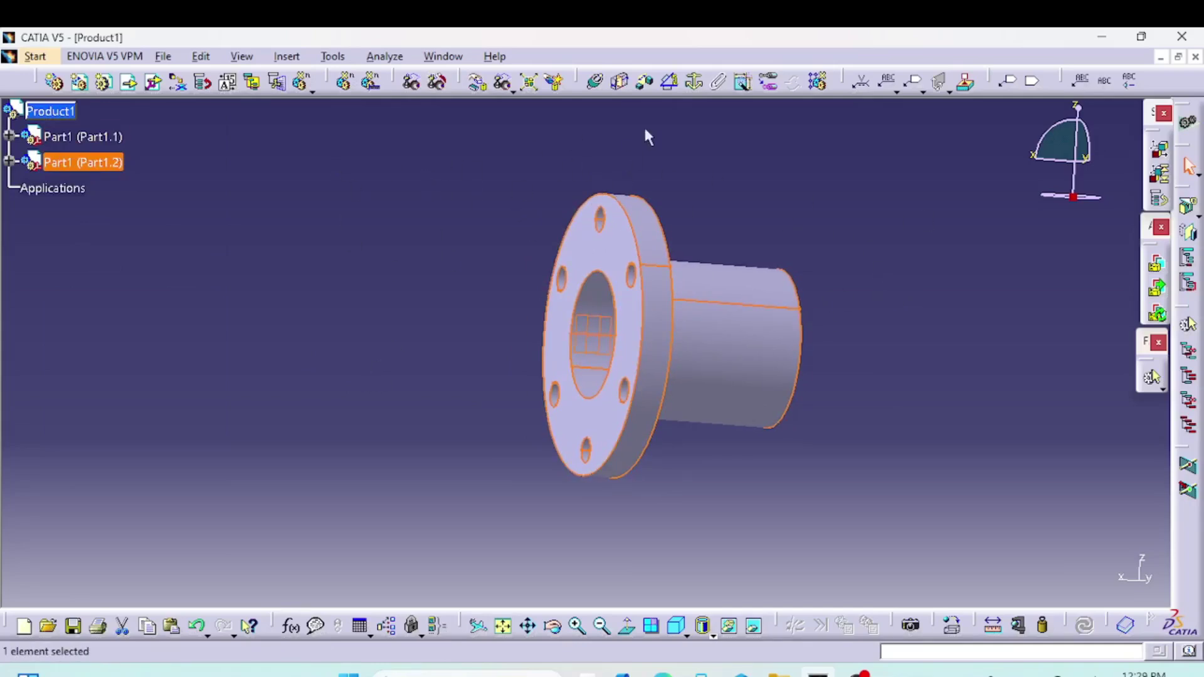
{"action": "middle_click_drag", "start_coordinate": [874, 415], "coordinate": [854, 428]}
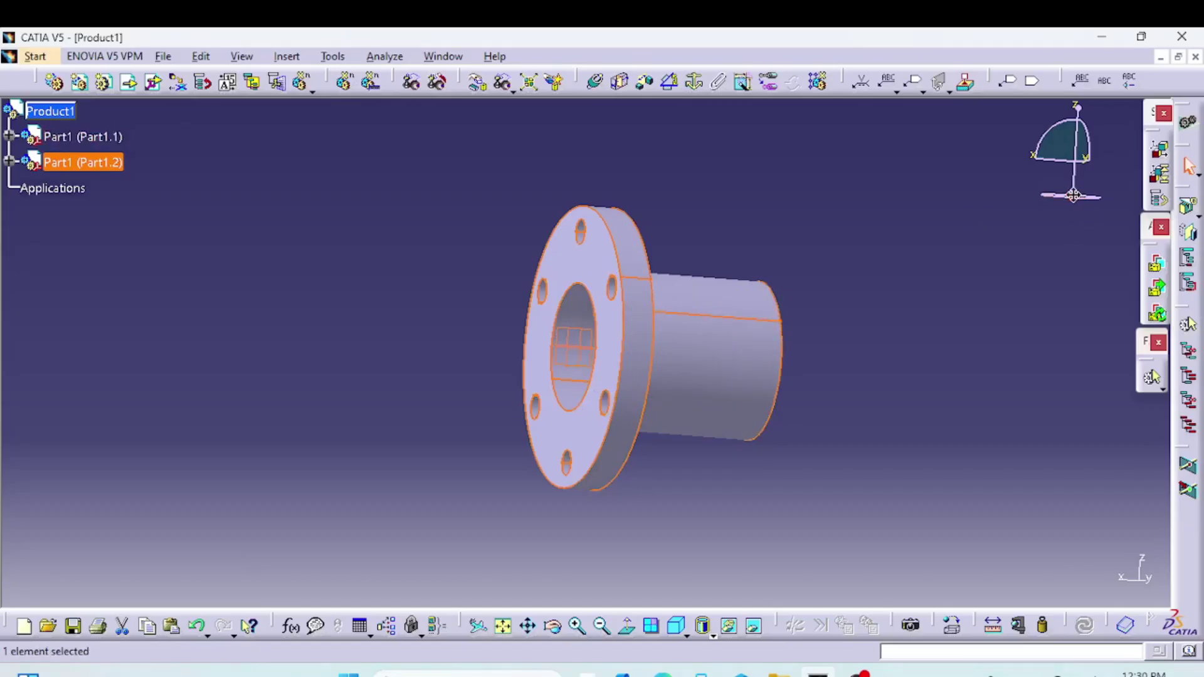
- Attach the compass to the first flange and move it along its axis, clear of the second flange
{"action": "left_click_drag", "start_coordinate": [1074, 195], "coordinate": [640, 315]}
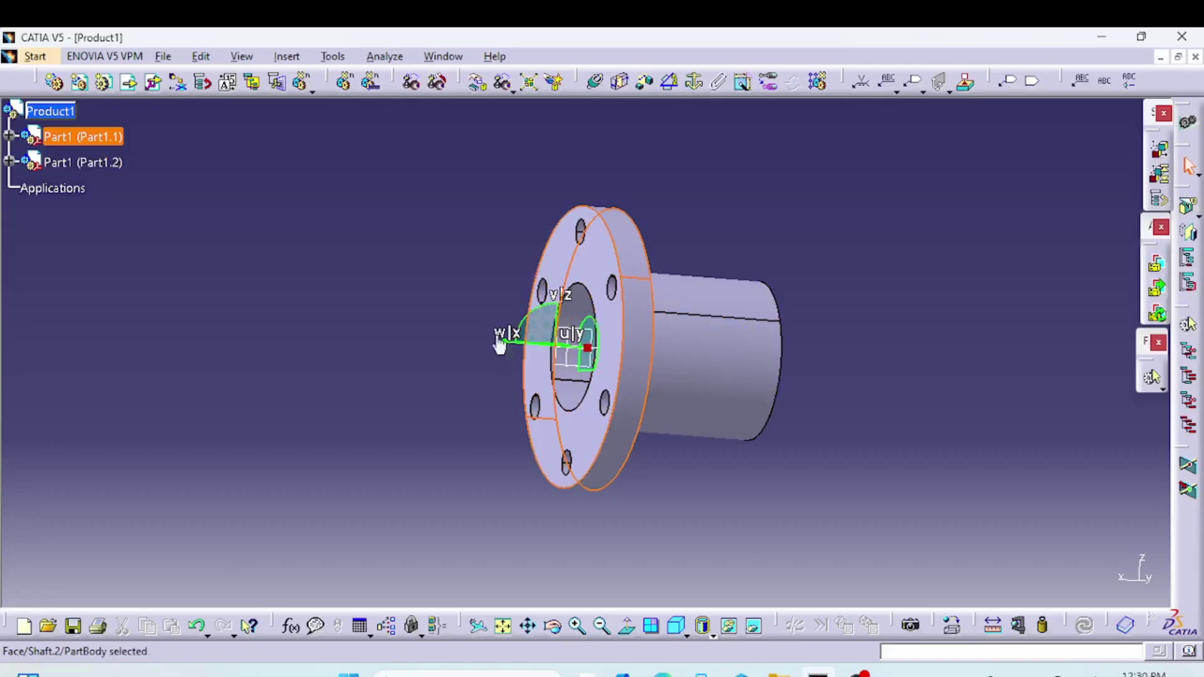
{"action": "left_click", "coordinate": [550, 355]}
{"action": "left_click_drag", "start_coordinate": [561, 356], "coordinate": [271, 370]}
{"action": "middle_click_drag", "start_coordinate": [394, 428], "coordinate": [447, 426]}
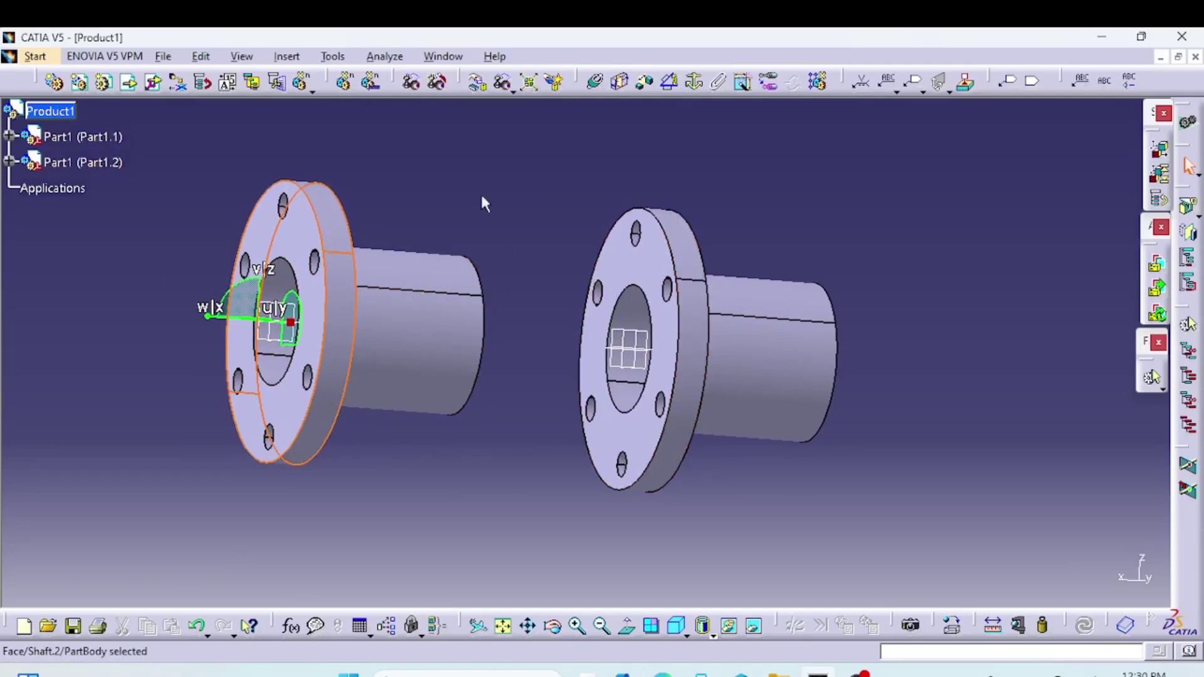
- Rotate the moved flange with the compass so its disc faces the other flange, and detach the compass
{"action": "left_click_drag", "start_coordinate": [242, 295], "coordinate": [386, 362]}
{"action": "middle_click_drag", "start_coordinate": [481, 411], "coordinate": [344, 387]}
{"action": "left_click_drag", "start_coordinate": [462, 307], "coordinate": [491, 344]}
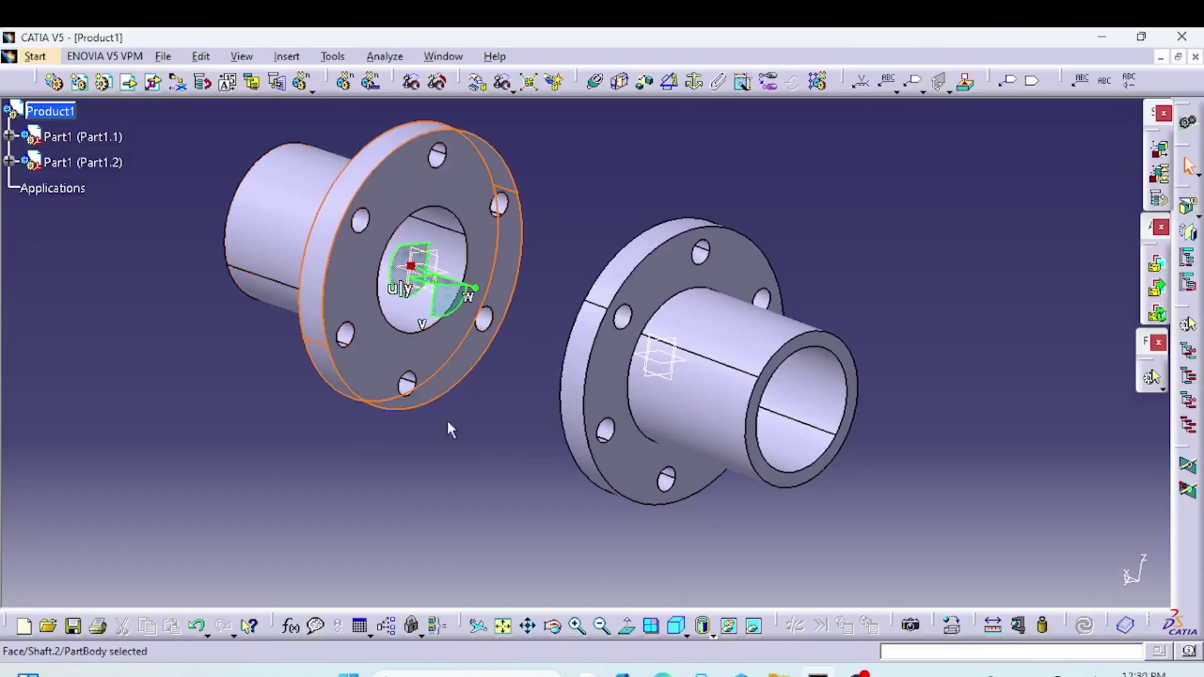
{"action": "middle_click_drag", "start_coordinate": [438, 441], "coordinate": [466, 443]}
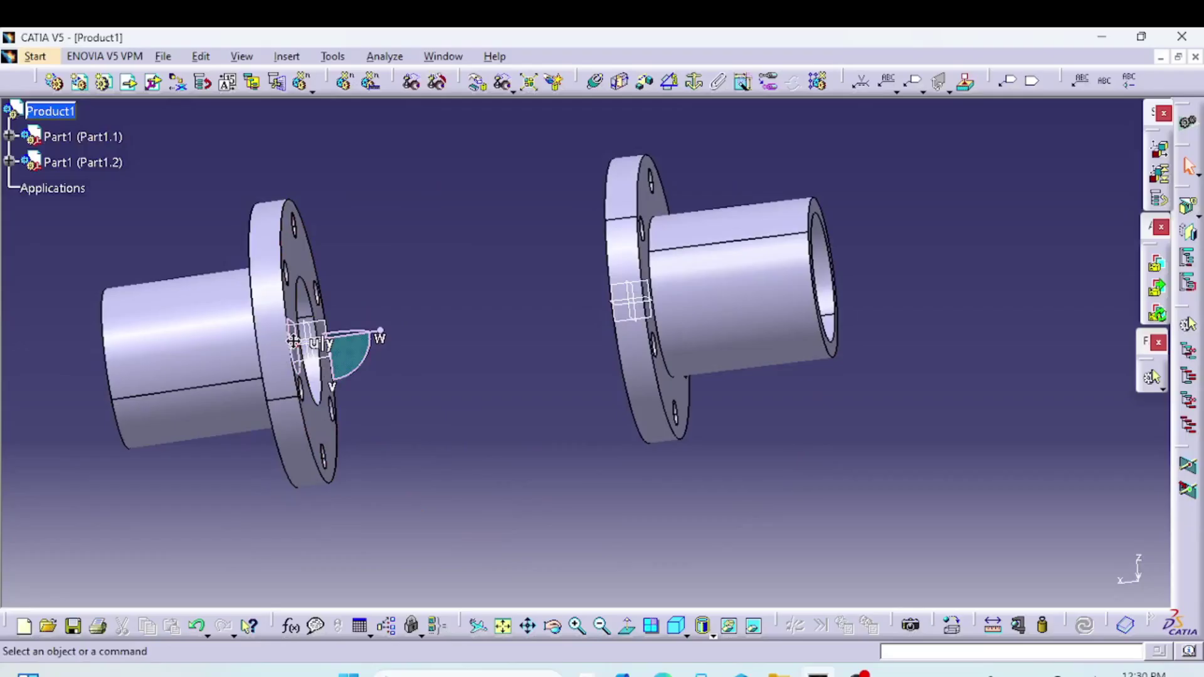
{"action": "left_click_drag", "start_coordinate": [293, 341], "coordinate": [1071, 201]}
{"action": "middle_click_drag", "start_coordinate": [495, 450], "coordinate": [627, 468]}
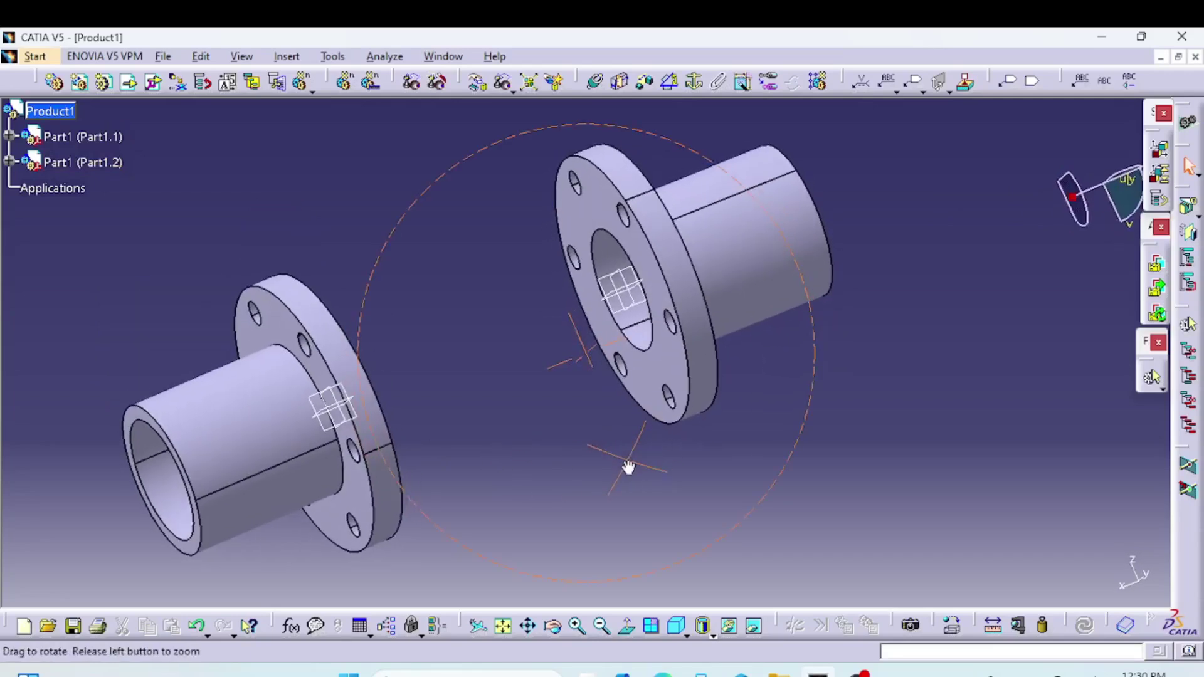
- Add a coincidence constraint between the axes of a bolt hole on each of the two flanges and update the assembly
{"action": "left_click", "coordinate": [596, 83]}
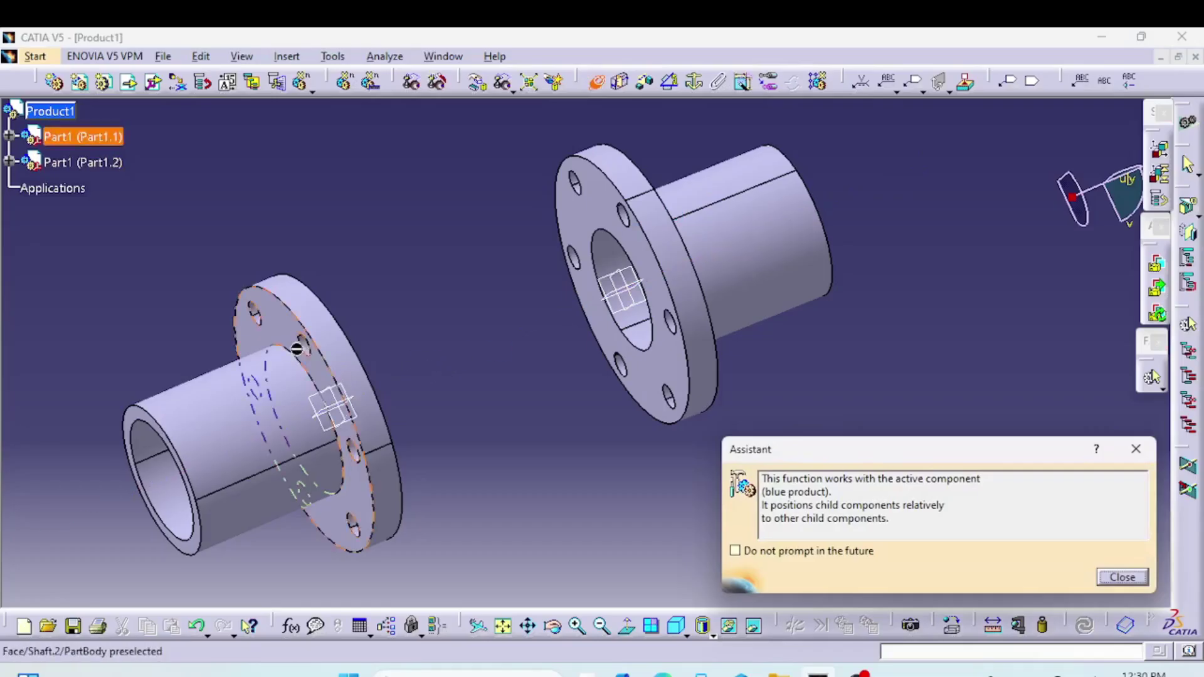
{"action": "middle_click_drag", "start_coordinate": [328, 447], "coordinate": [329, 345]}
{"action": "middle_click", "coordinate": [333, 344]}
{"action": "left_click", "coordinate": [292, 352]}
{"action": "middle_click_drag", "start_coordinate": [547, 332], "coordinate": [457, 448]}
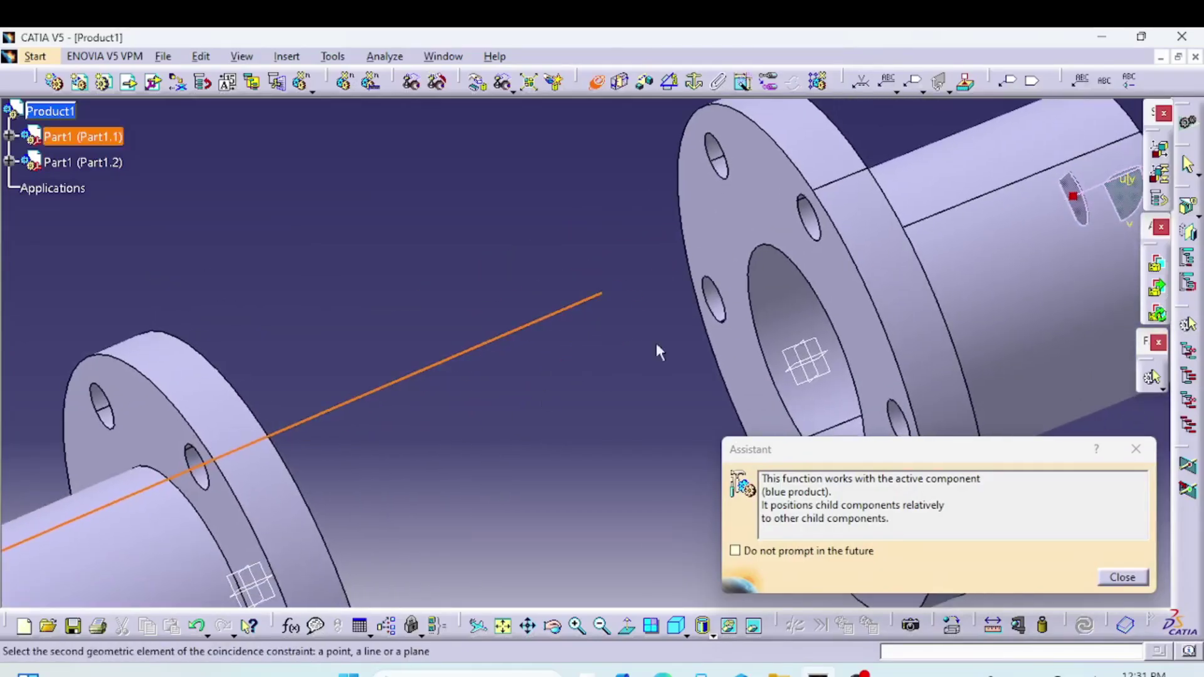
{"action": "left_click", "coordinate": [696, 310]}
{"action": "middle_click_drag", "start_coordinate": [628, 396], "coordinate": [623, 317]}
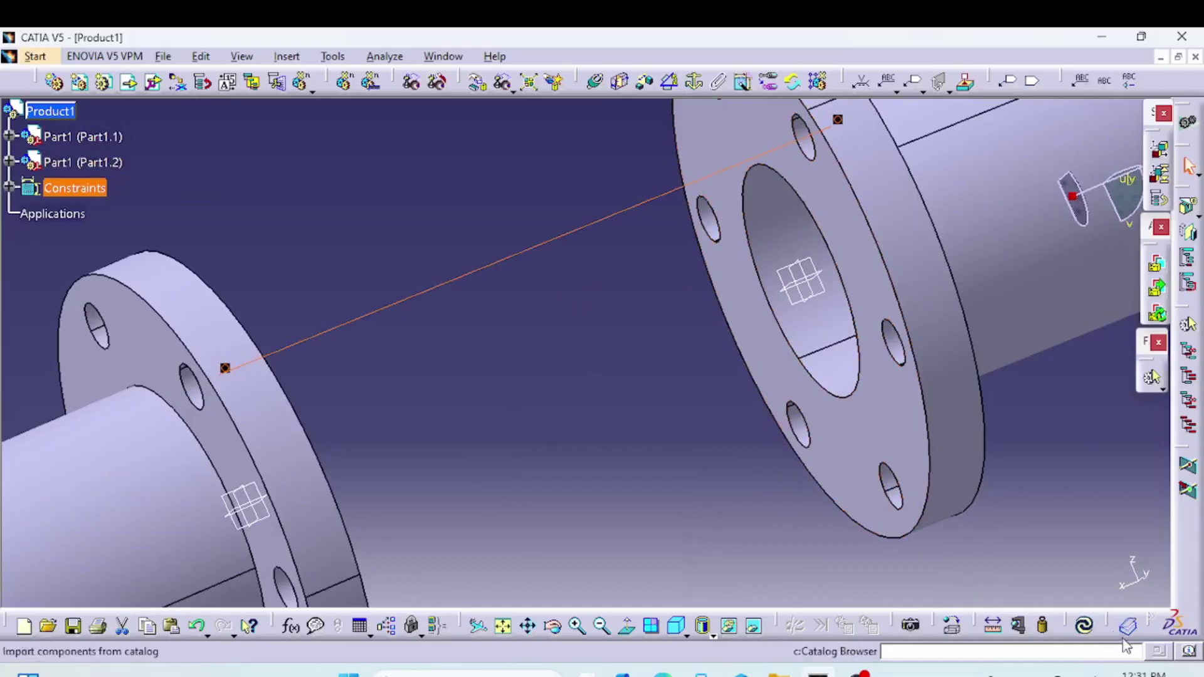
{"action": "left_click", "coordinate": [1085, 626]}
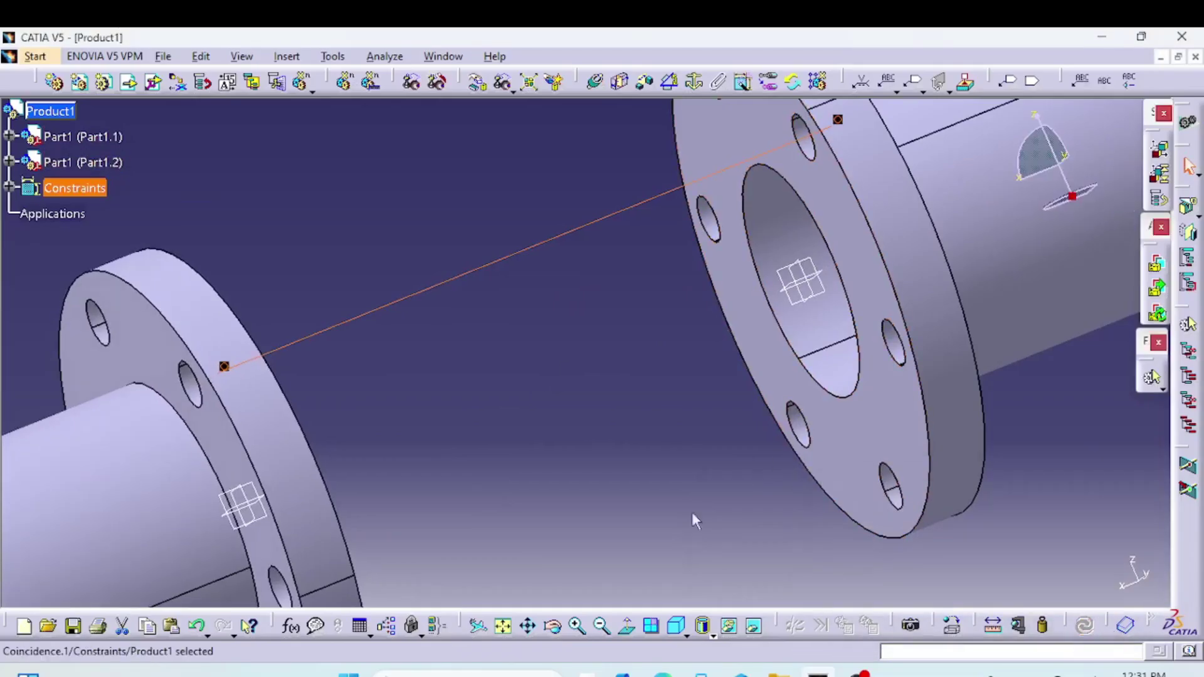
{"action": "middle_click_drag", "start_coordinate": [621, 390], "coordinate": [566, 454]}
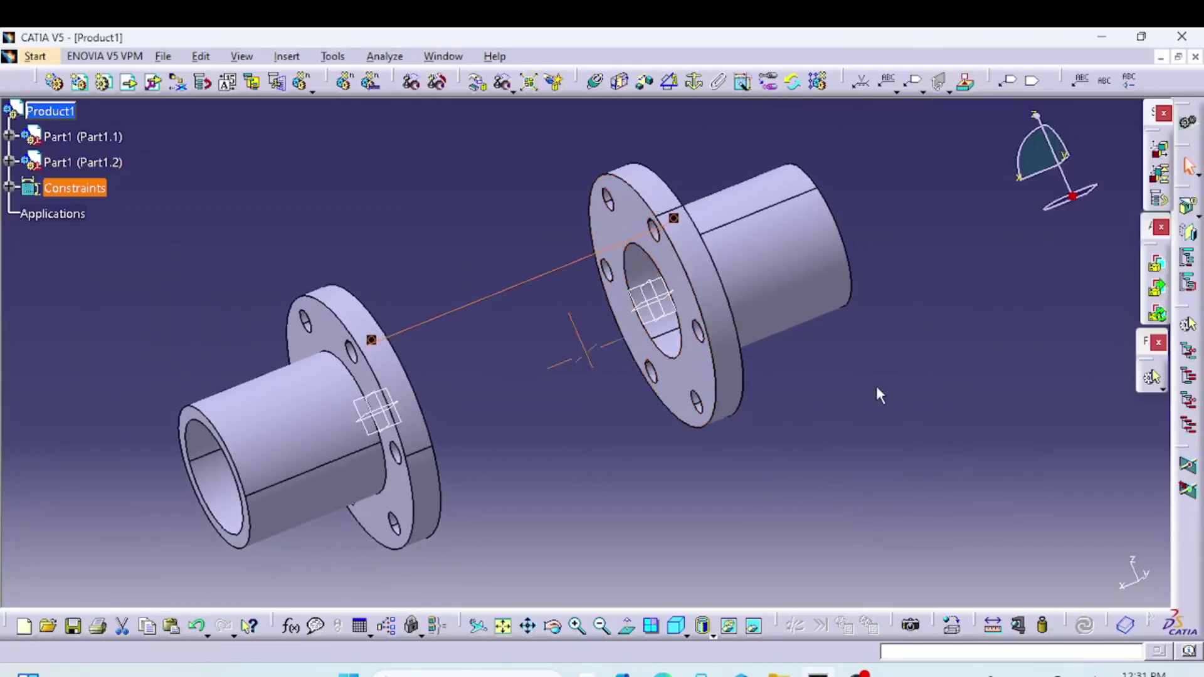
- Add a surface contact constraint between the facing disc faces of the two flanges and update the assembly
{"action": "middle_click_drag", "start_coordinate": [875, 383], "coordinate": [875, 408]}
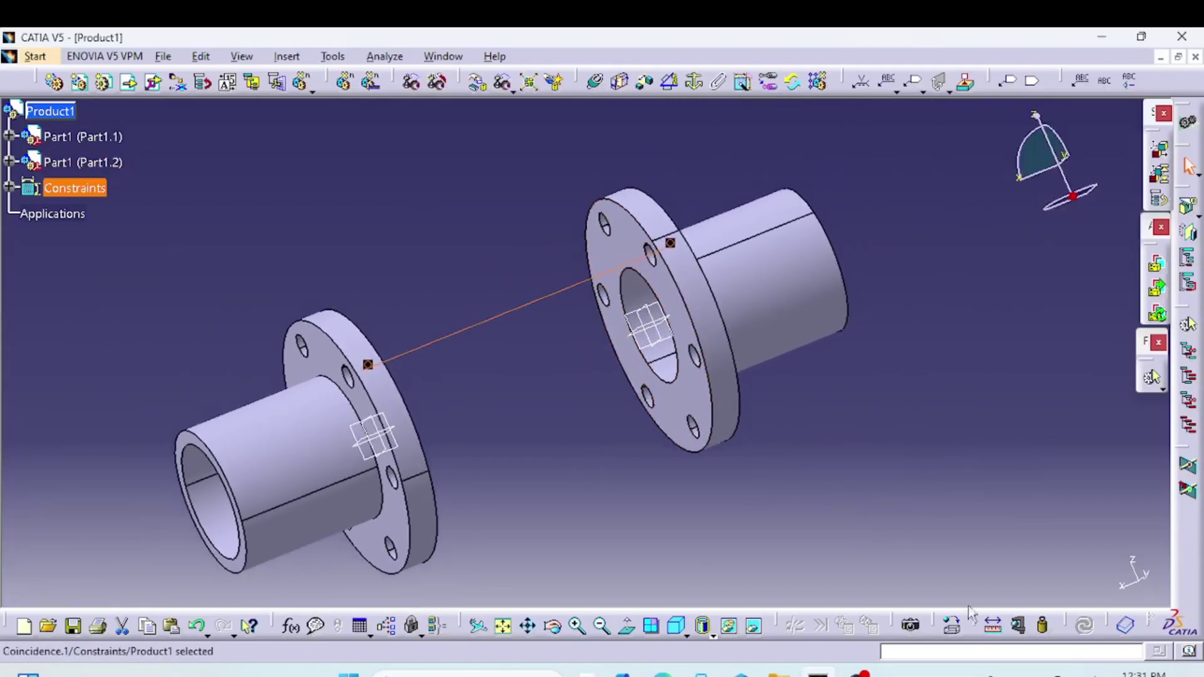
{"action": "left_click", "coordinate": [620, 86]}
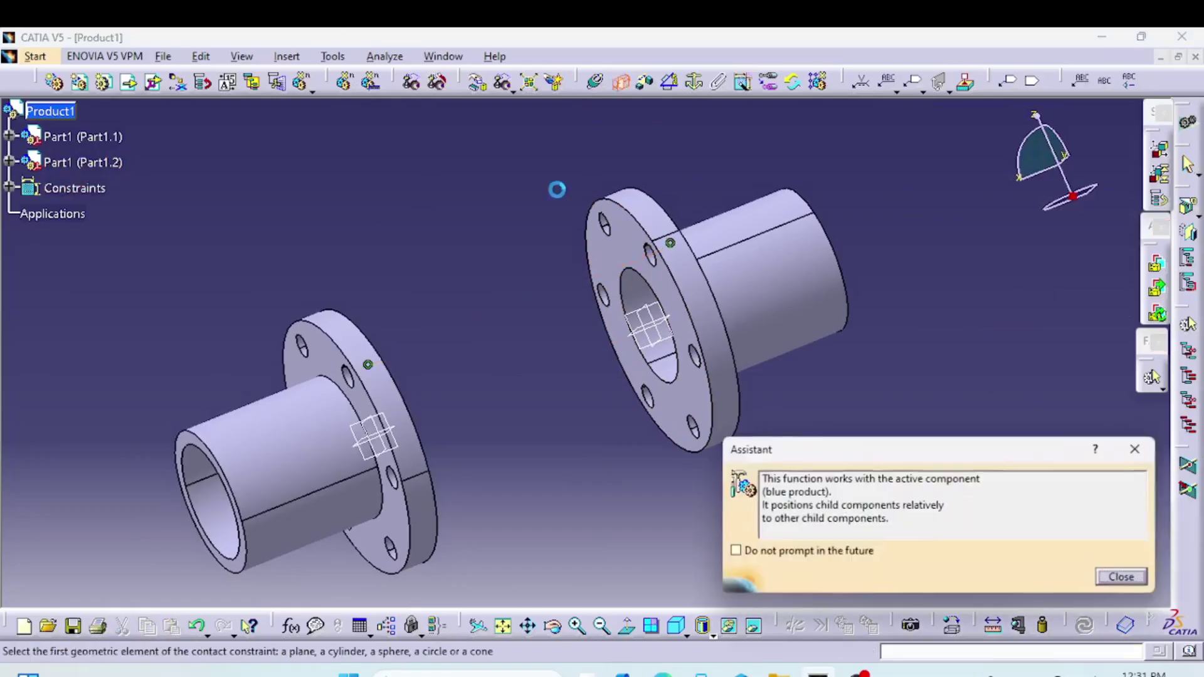
{"action": "middle_click_drag", "start_coordinate": [551, 409], "coordinate": [384, 424]}
{"action": "left_click", "coordinate": [455, 455]}
{"action": "middle_click_drag", "start_coordinate": [458, 457], "coordinate": [757, 398]}
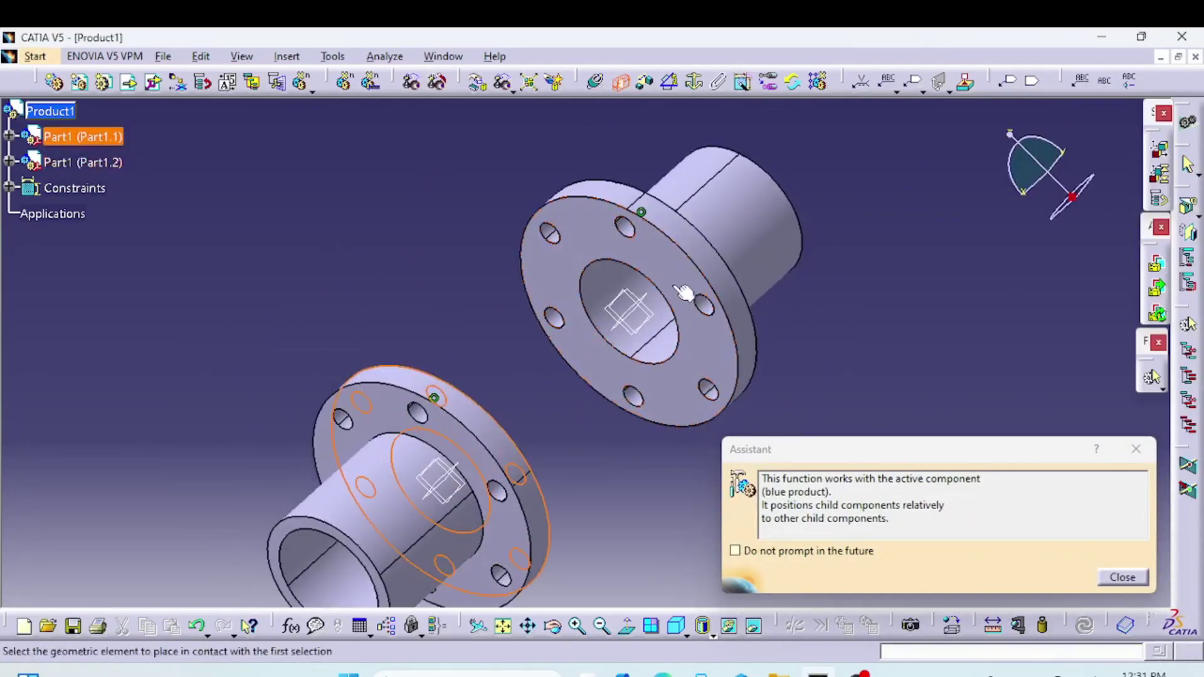
{"action": "left_click", "coordinate": [660, 315]}
{"action": "middle_click_drag", "start_coordinate": [640, 452], "coordinate": [646, 425]}
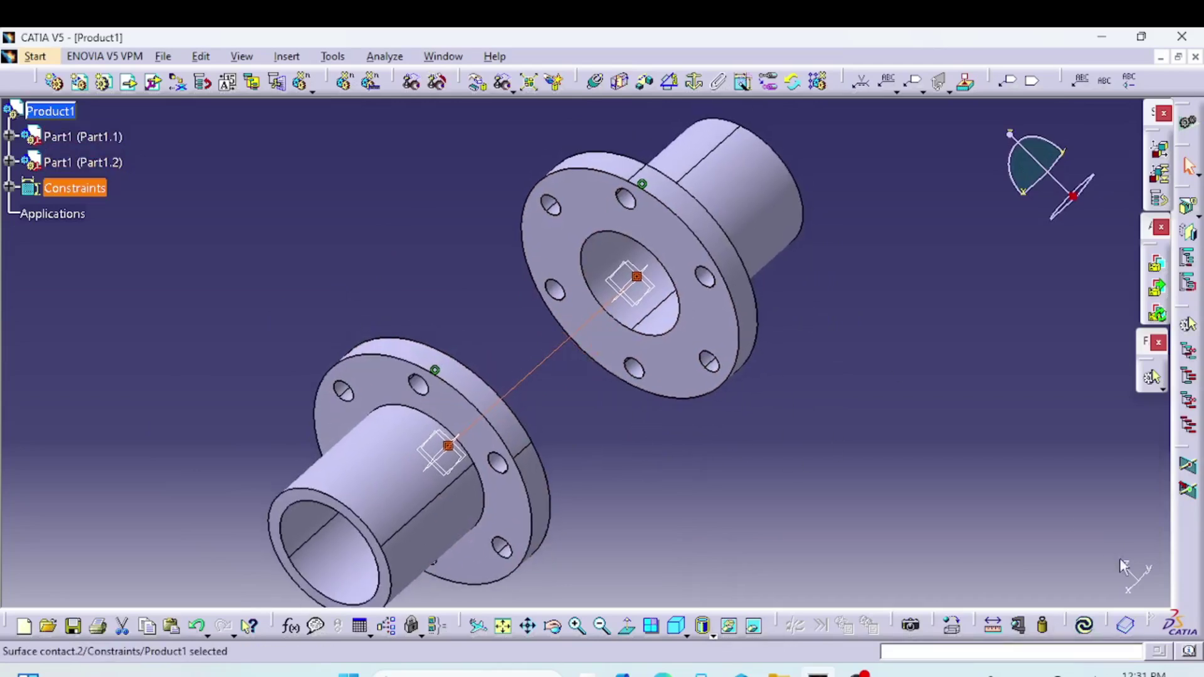
{"action": "left_click", "coordinate": [1085, 625]}
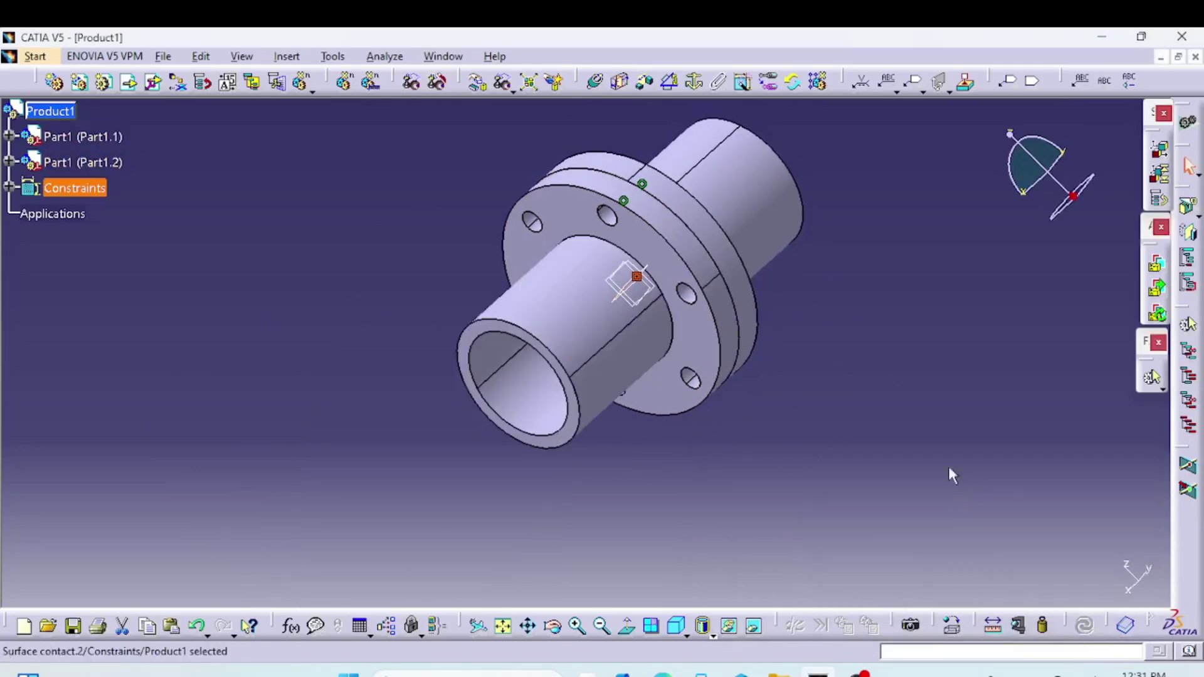
{"action": "middle_click_drag", "start_coordinate": [880, 376], "coordinate": [756, 423]}
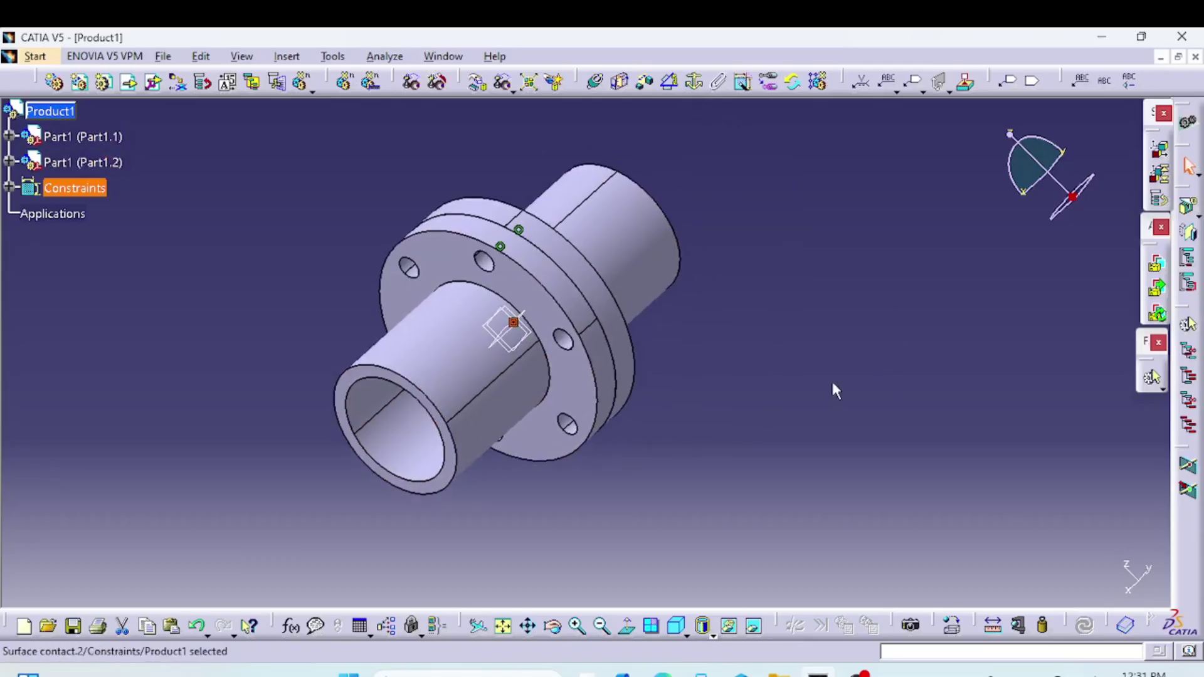
{"action": "left_click", "coordinate": [830, 383]}
- Fix both flange instances in place with Fix Component constraints
{"action": "mouse_move", "coordinate": [778, 377]}
{"action": "middle_mouse_down"}
{"action": "mouse_move", "coordinate": [855, 427]}
{"action": "mouse_move", "coordinate": [806, 349]}
{"action": "mouse_move", "coordinate": [787, 392]}
{"action": "middle_mouse_up"}
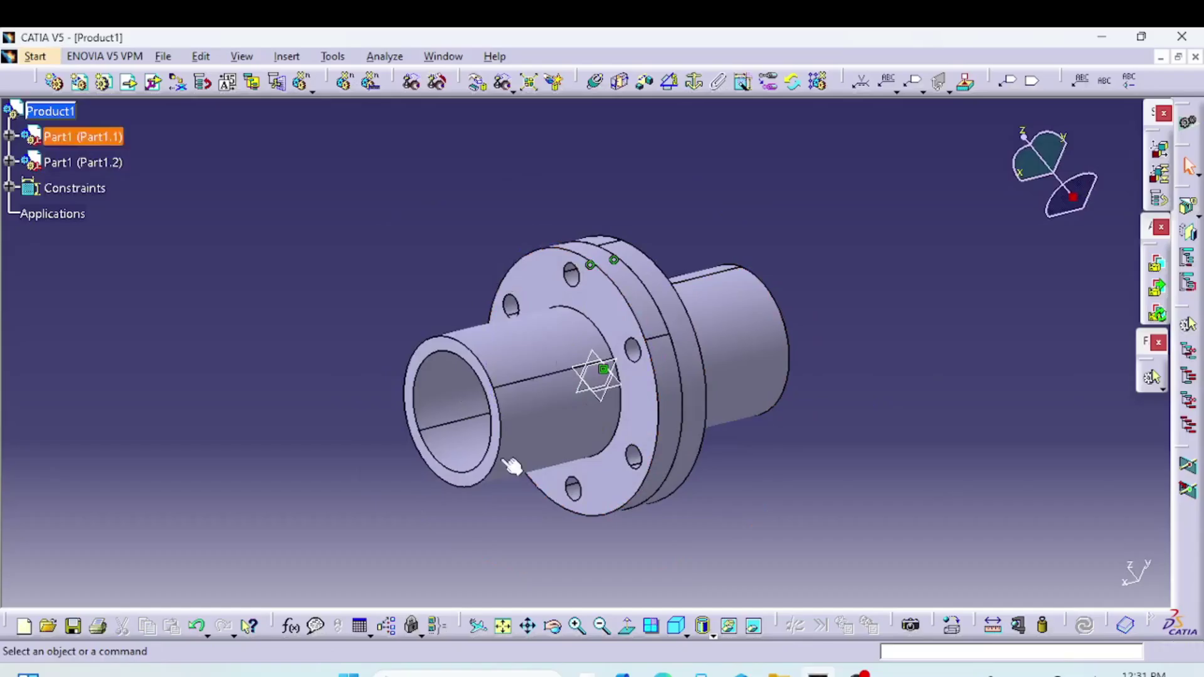
{"action": "middle_click_drag", "start_coordinate": [855, 451], "coordinate": [810, 429]}
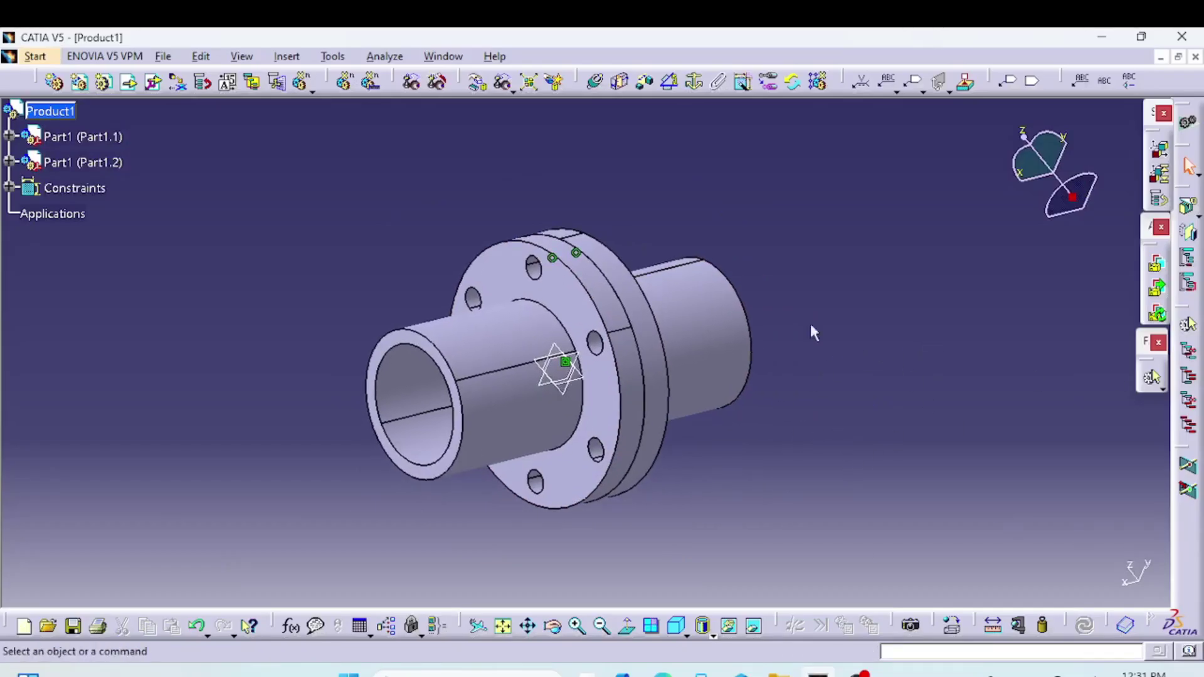
{"action": "left_click", "coordinate": [695, 82]}
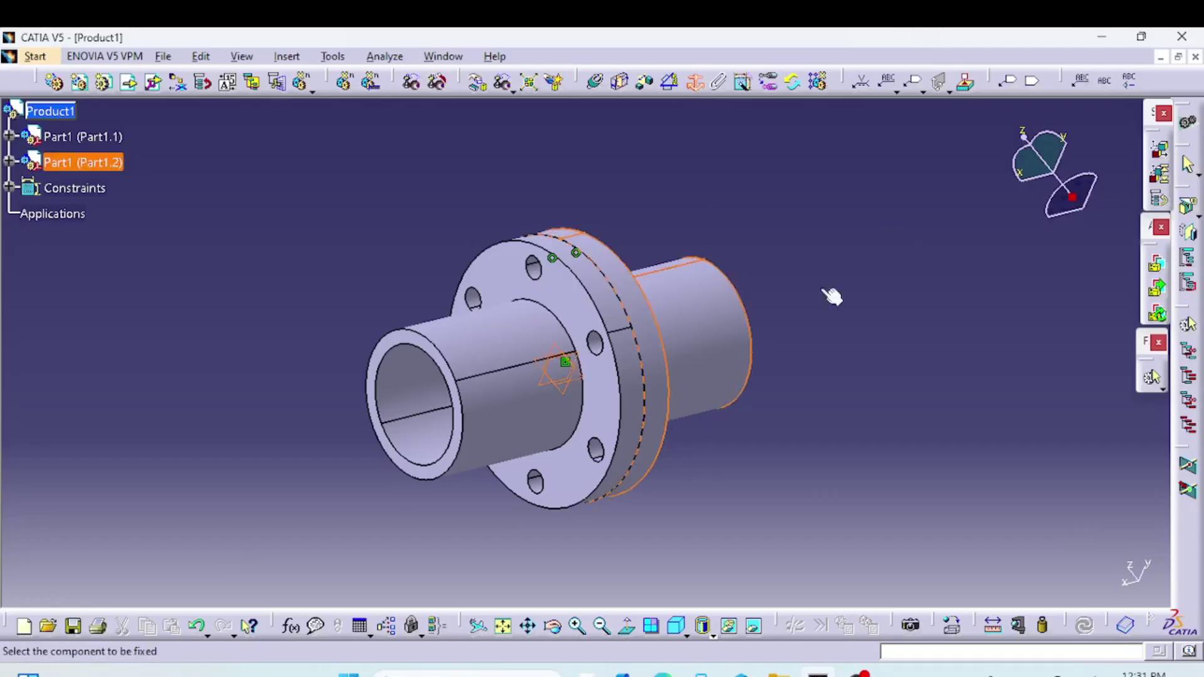
{"action": "left_click", "coordinate": [564, 398]}
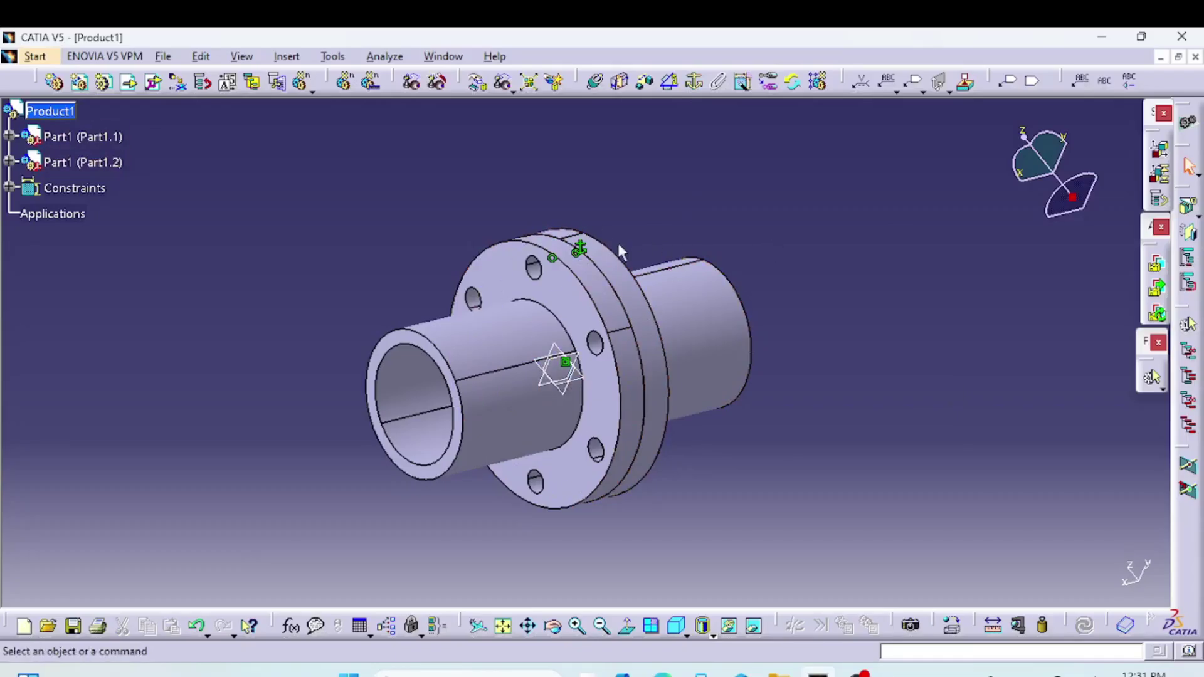
{"action": "mouse_move", "coordinate": [847, 452]}
{"action": "middle_mouse_down"}
{"action": "mouse_move", "coordinate": [862, 424]}
{"action": "mouse_move", "coordinate": [705, 443]}
{"action": "mouse_move", "coordinate": [830, 436]}
{"action": "mouse_move", "coordinate": [815, 443]}
{"action": "mouse_move", "coordinate": [849, 447]}
{"action": "middle_mouse_up"}
{"action": "left_click", "coordinate": [520, 340]}
{"action": "left_click", "coordinate": [742, 87]}
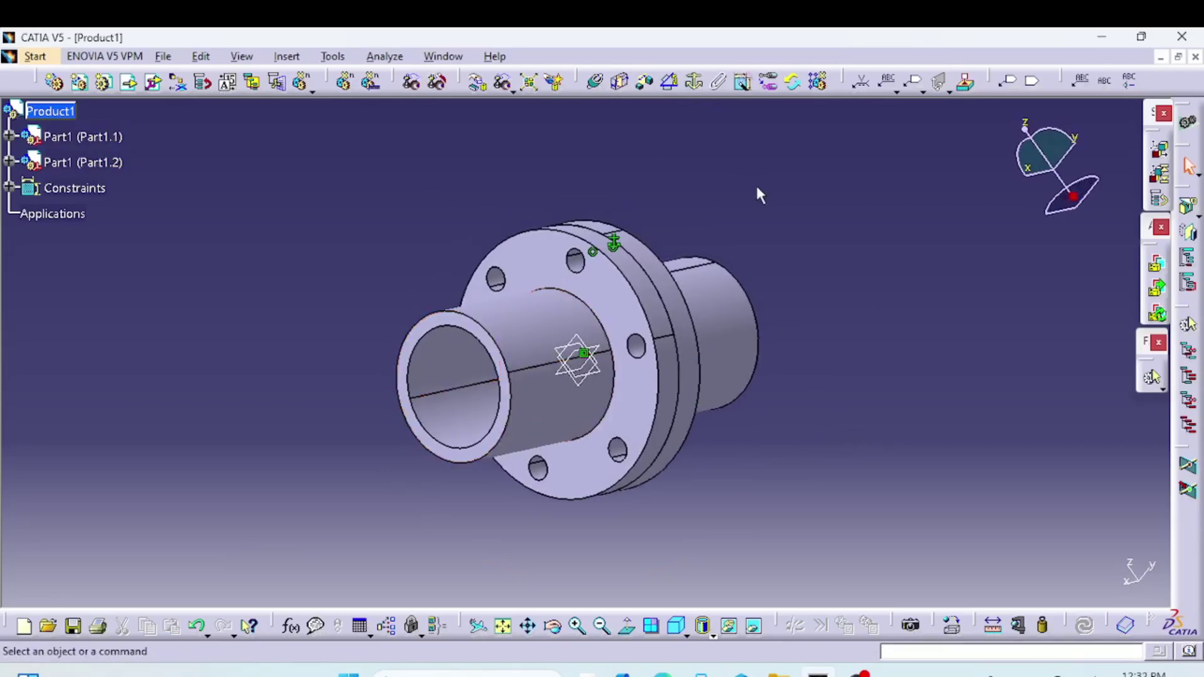
{"action": "left_click", "coordinate": [697, 84]}
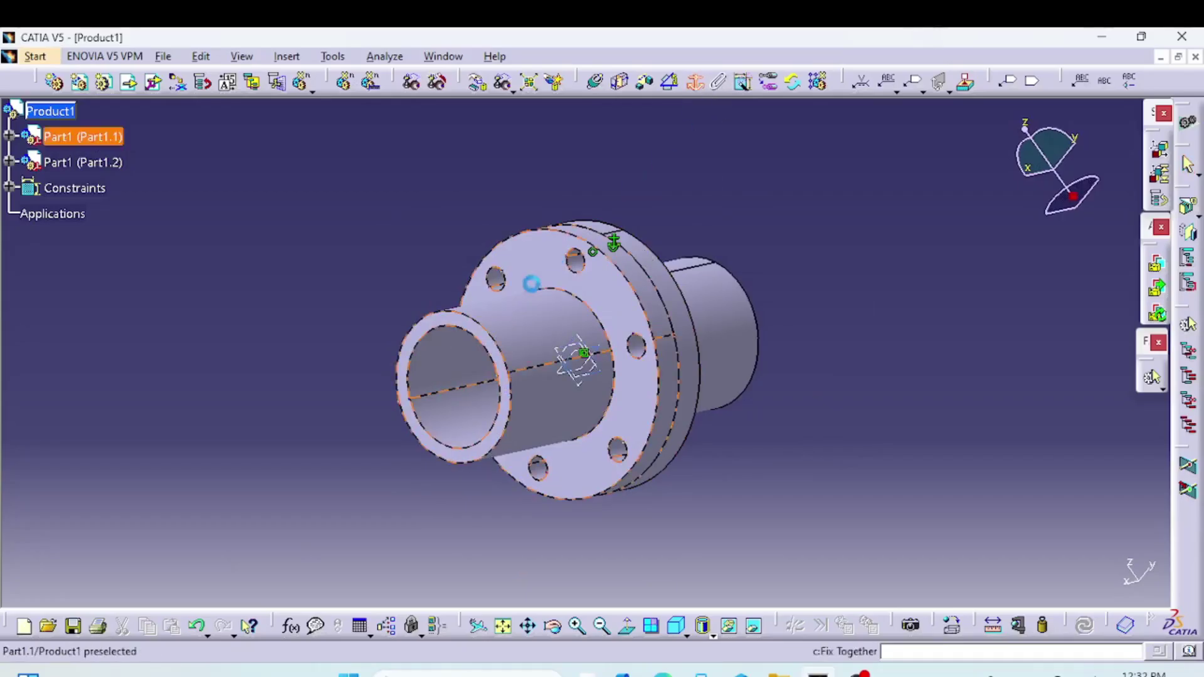
{"action": "left_click", "coordinate": [524, 331]}
{"action": "middle_click_drag", "start_coordinate": [868, 394], "coordinate": [785, 430]}
{"action": "middle_click_drag", "start_coordinate": [860, 333], "coordinate": [787, 411]}
{"action": "middle_click_drag", "start_coordinate": [869, 416], "coordinate": [825, 411]}
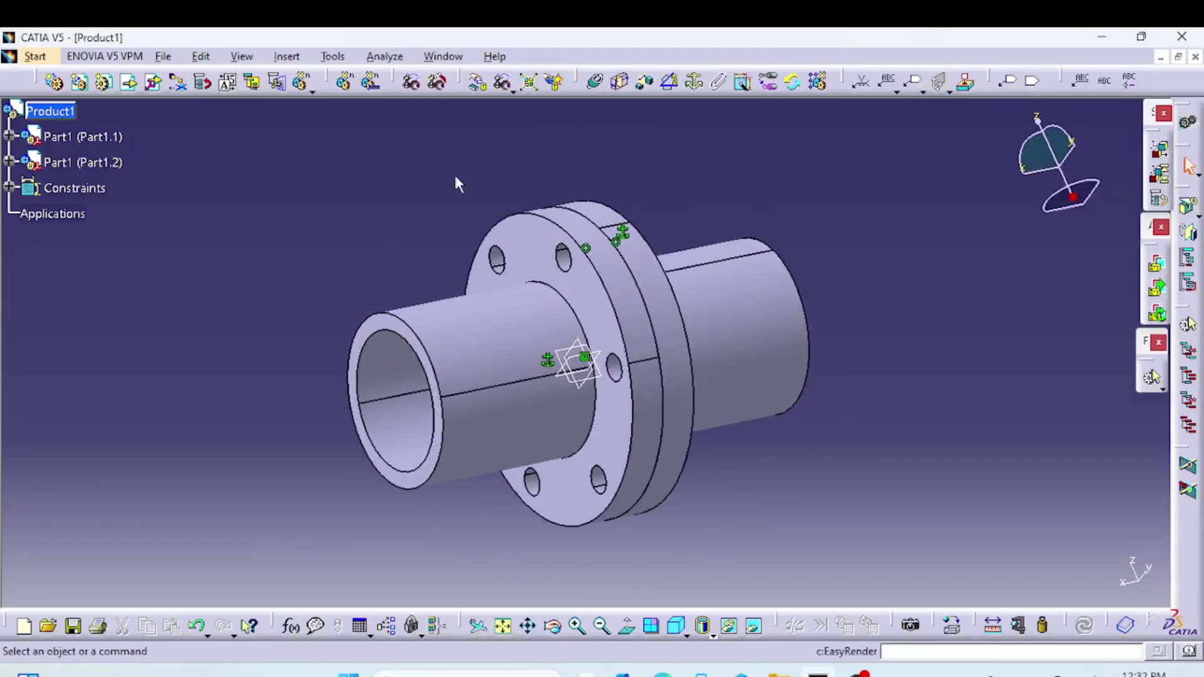
- Switch to the nut_03.CATPart window and bring the nut into close view
{"action": "left_click", "coordinate": [443, 56]}
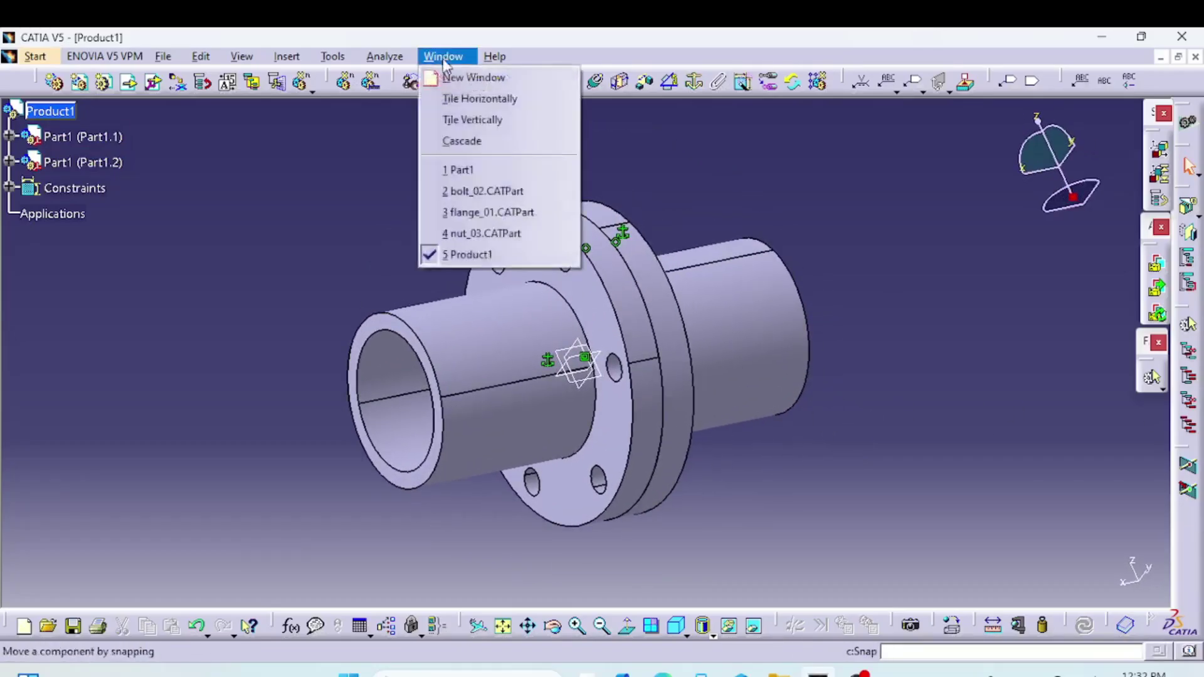
{"action": "left_click", "coordinate": [485, 235]}
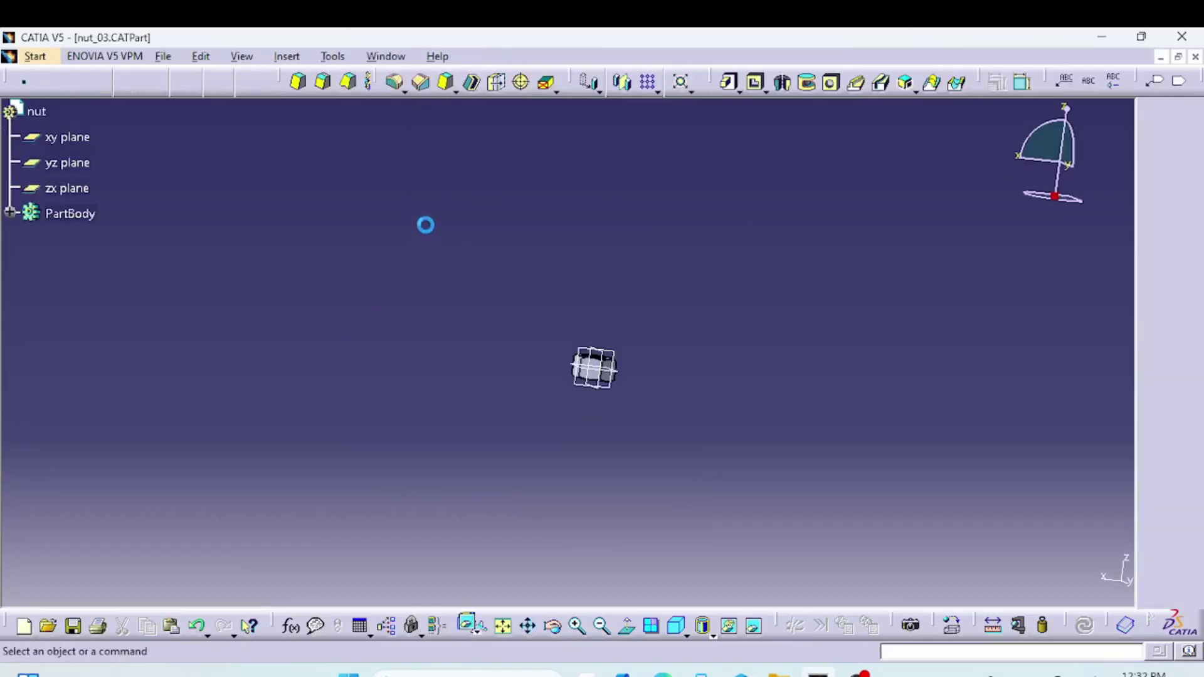
{"action": "middle_click_drag", "start_coordinate": [593, 427], "coordinate": [629, 251]}
{"action": "middle_click_drag", "start_coordinate": [680, 363], "coordinate": [600, 263]}
- Check the part number in the nut's product properties
{"action": "right_click", "coordinate": [36, 112]}
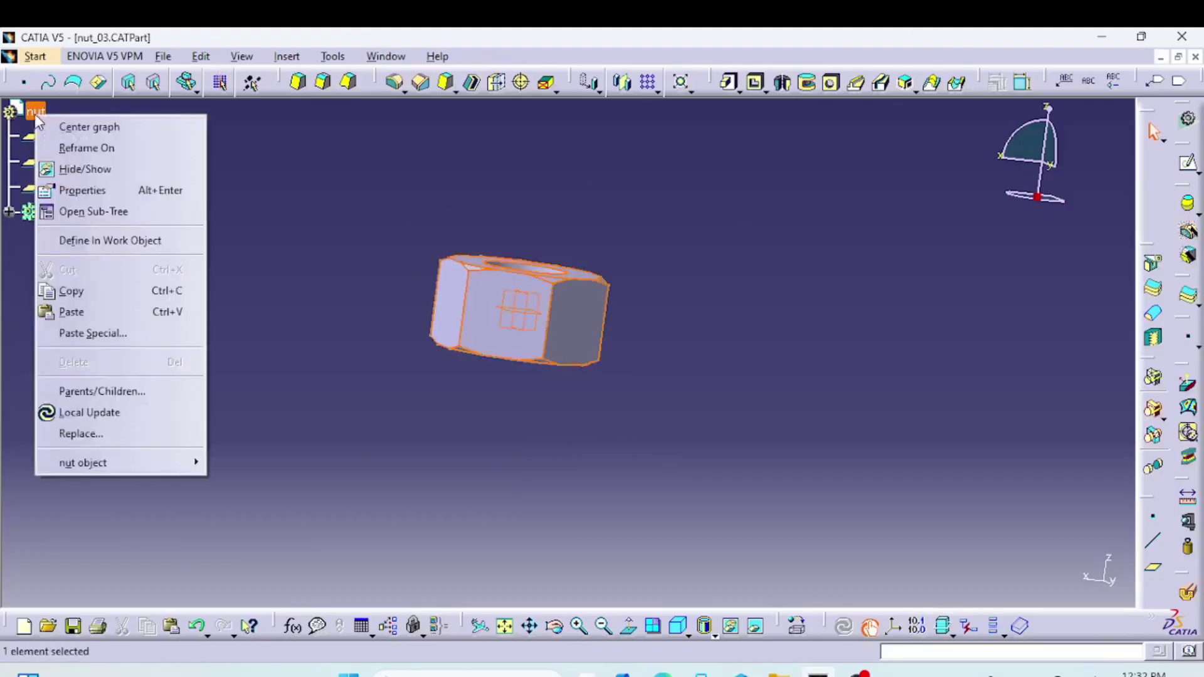
{"action": "left_click", "coordinate": [317, 204]}
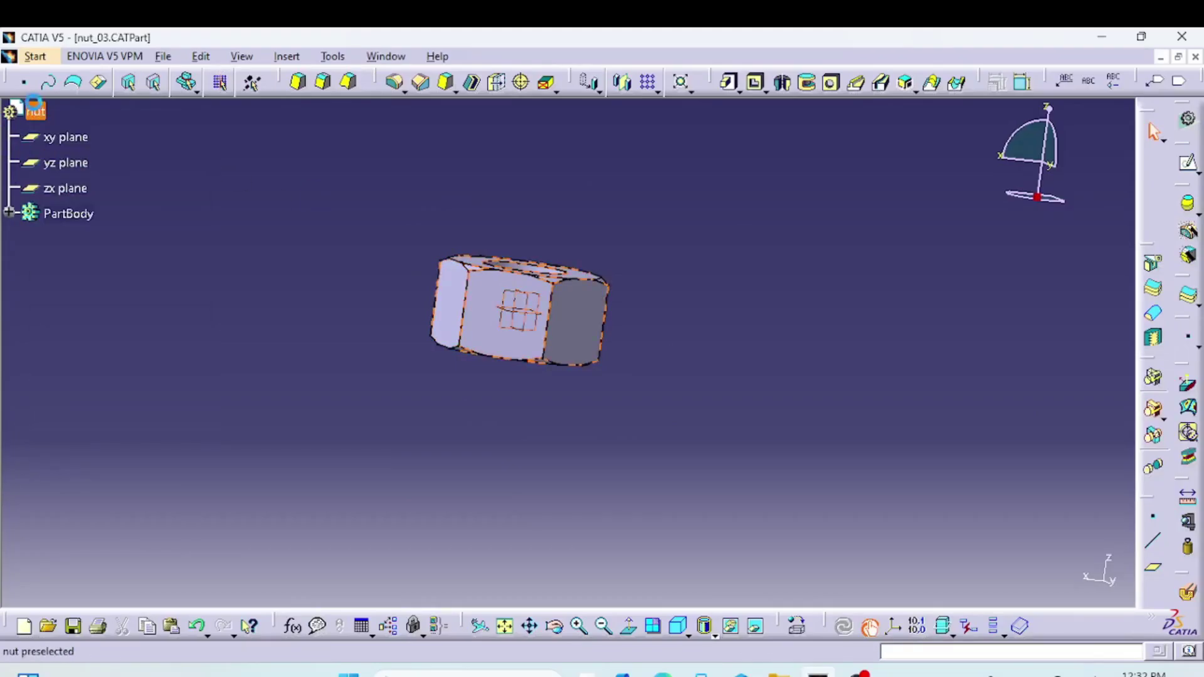
{"action": "right_click", "coordinate": [36, 115]}
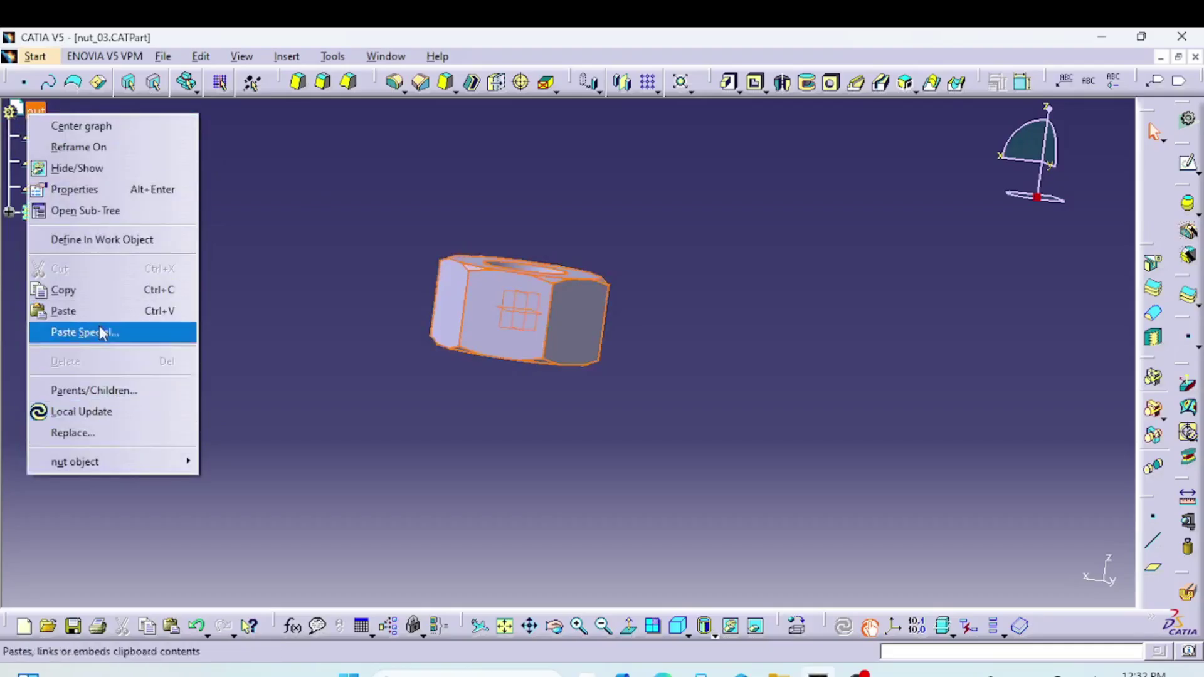
{"action": "left_click", "coordinate": [76, 190]}
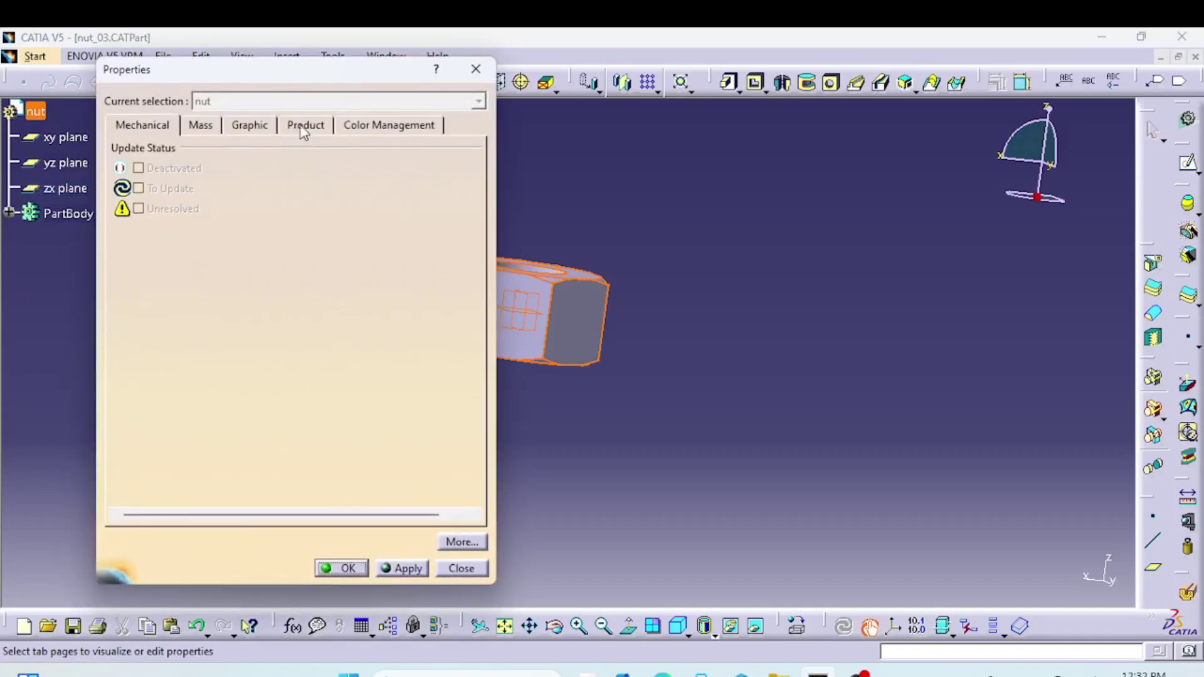
{"action": "left_click", "coordinate": [304, 128]}
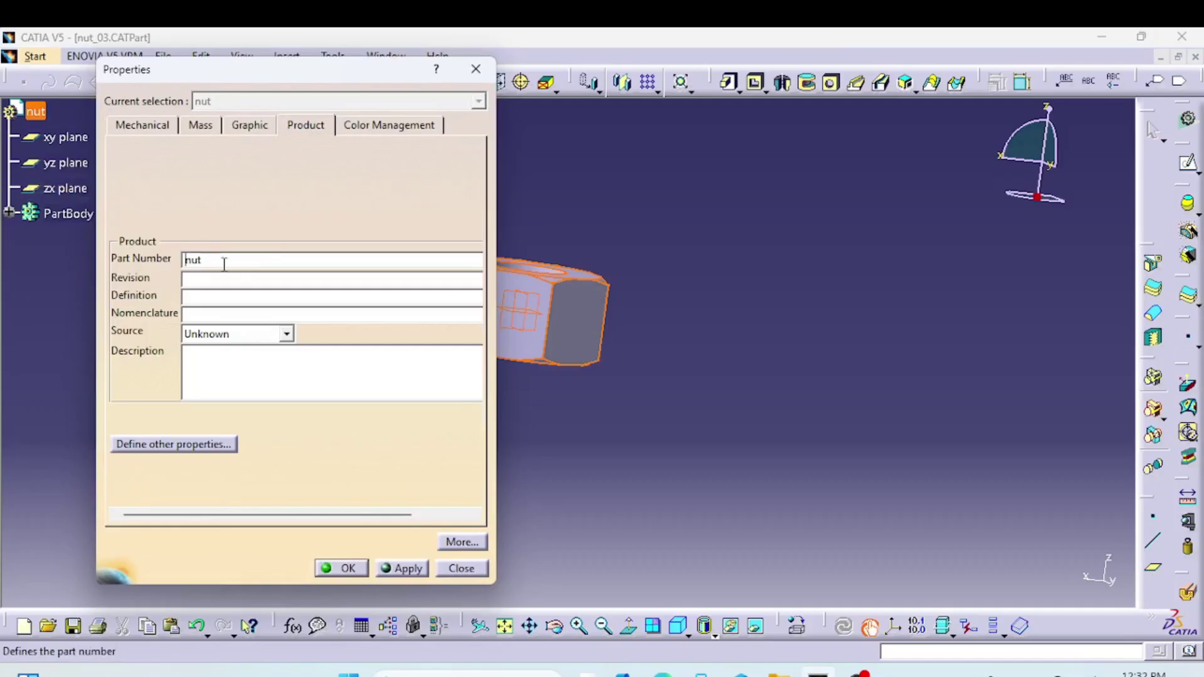
{"action": "left_click", "coordinate": [362, 573]}
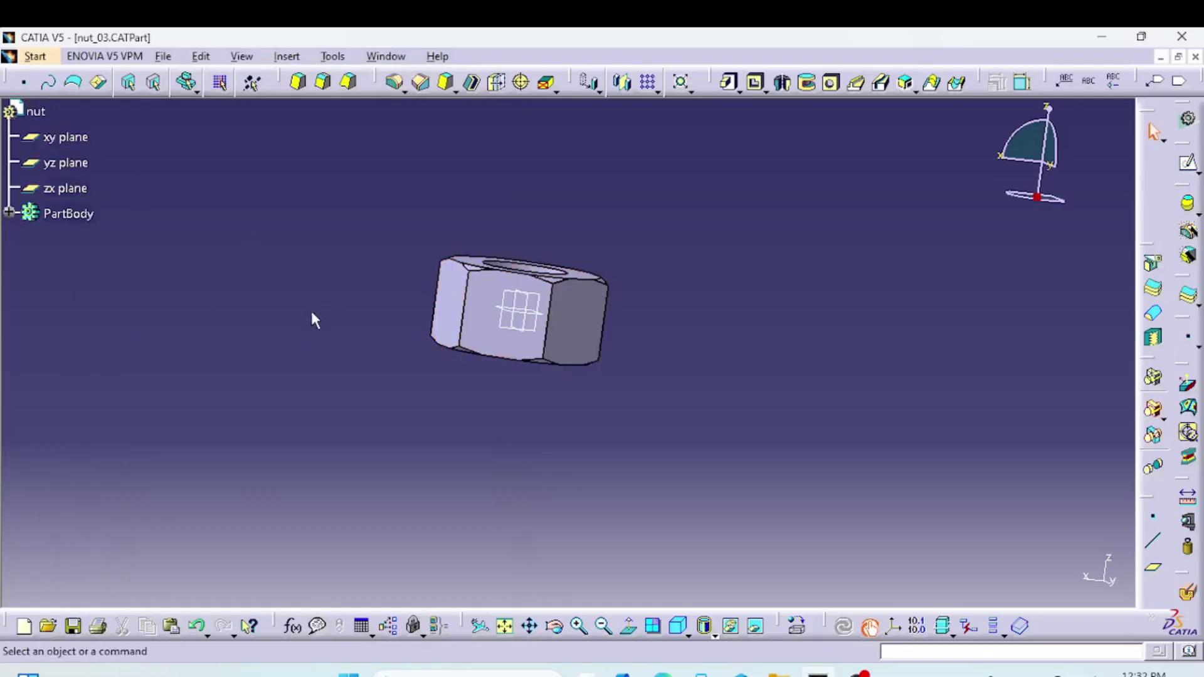
- Copy the nut part and paste it under Product1
{"action": "right_click", "coordinate": [28, 113]}
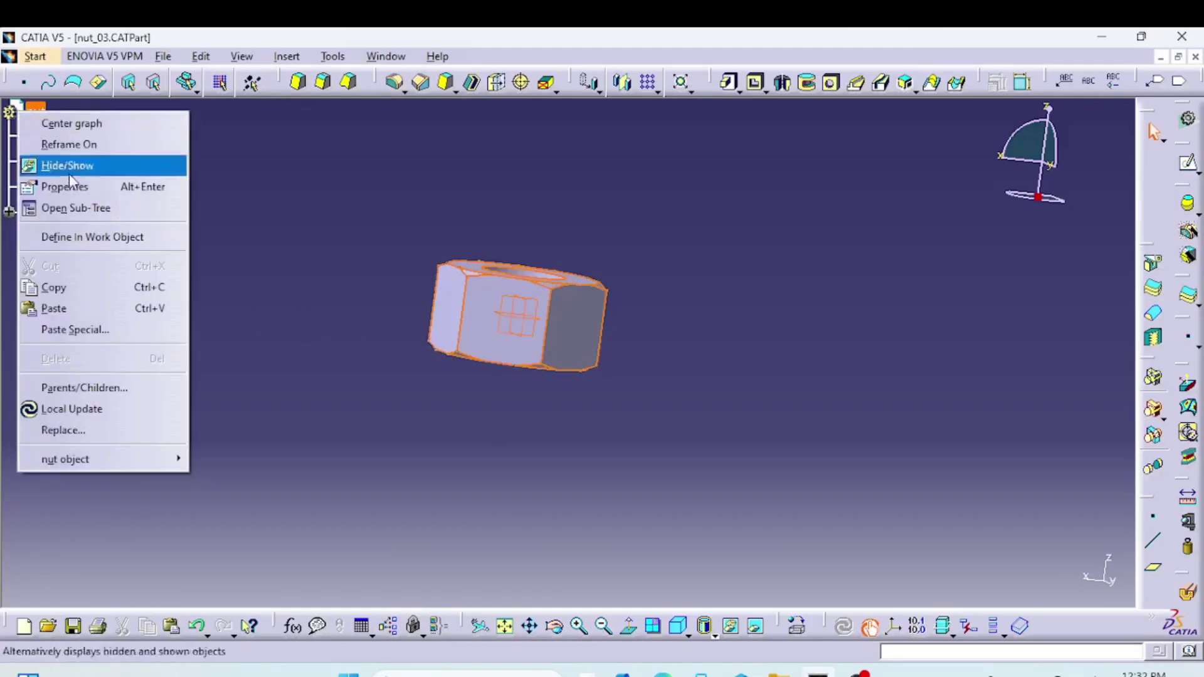
{"action": "left_click", "coordinate": [92, 287]}
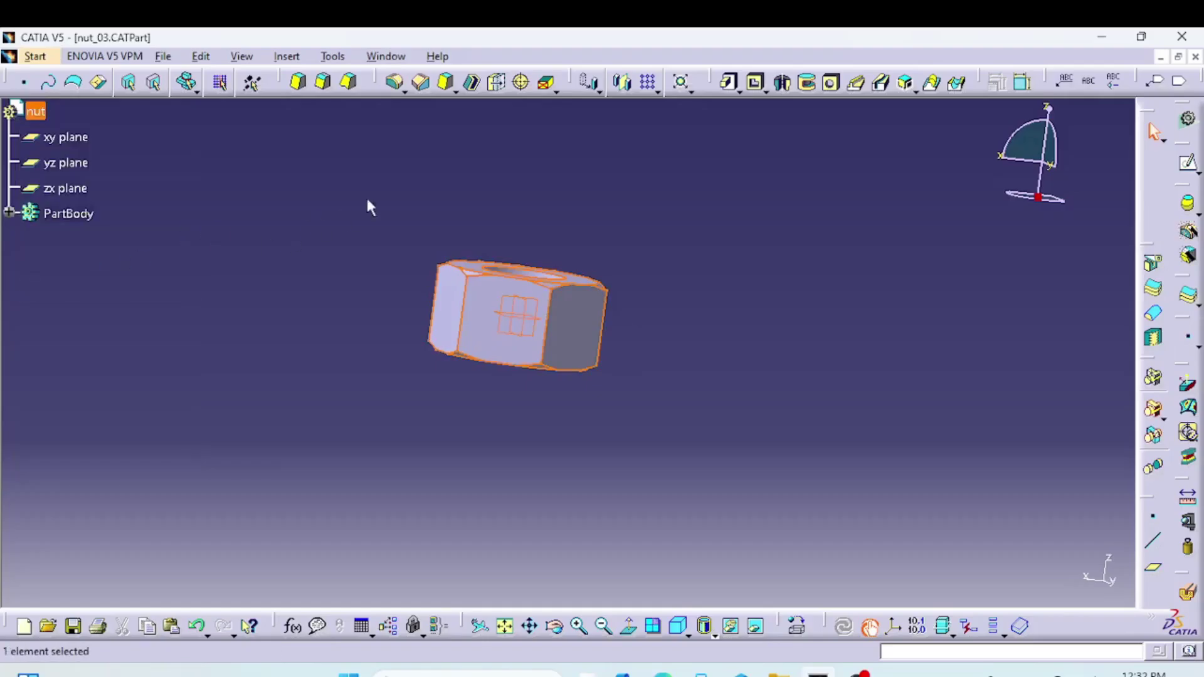
{"action": "left_click", "coordinate": [389, 56]}
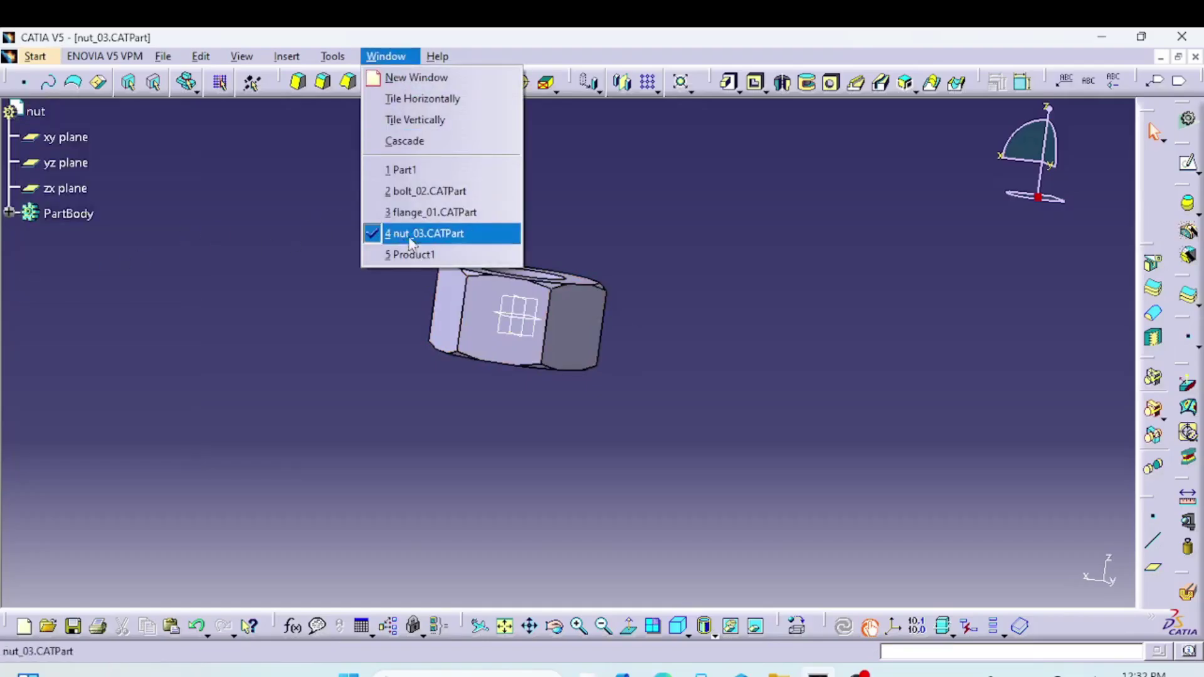
{"action": "left_click", "coordinate": [408, 255]}
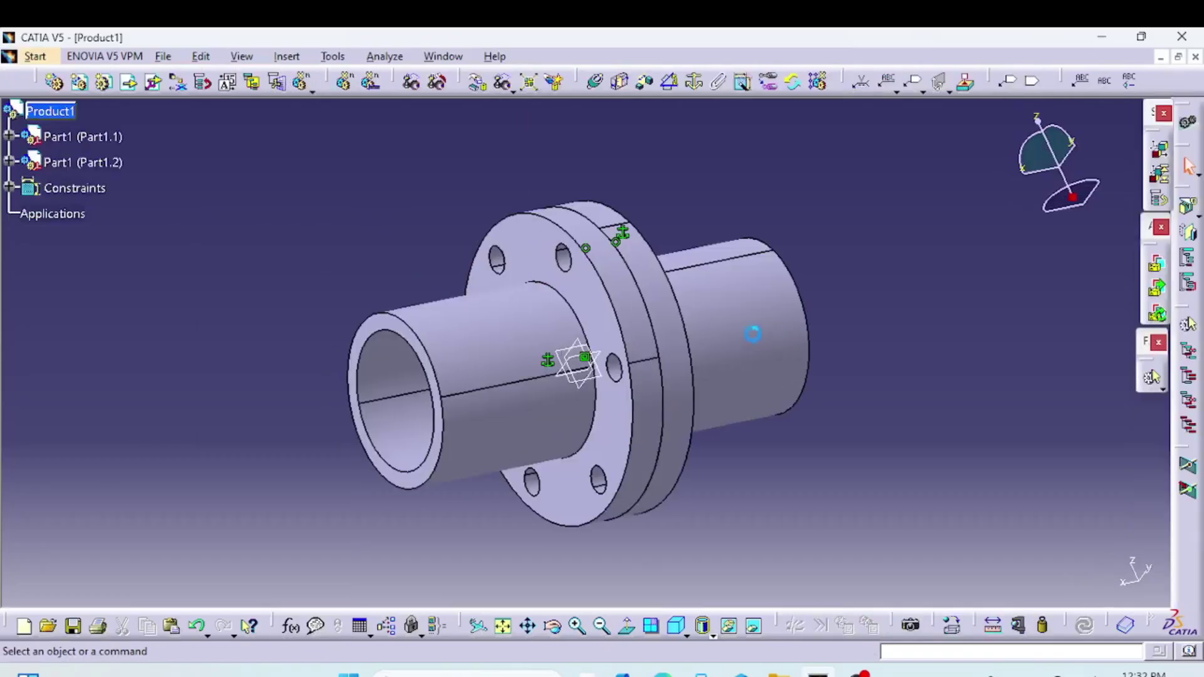
{"action": "right_click", "coordinate": [56, 113]}
{"action": "left_click", "coordinate": [80, 269]}
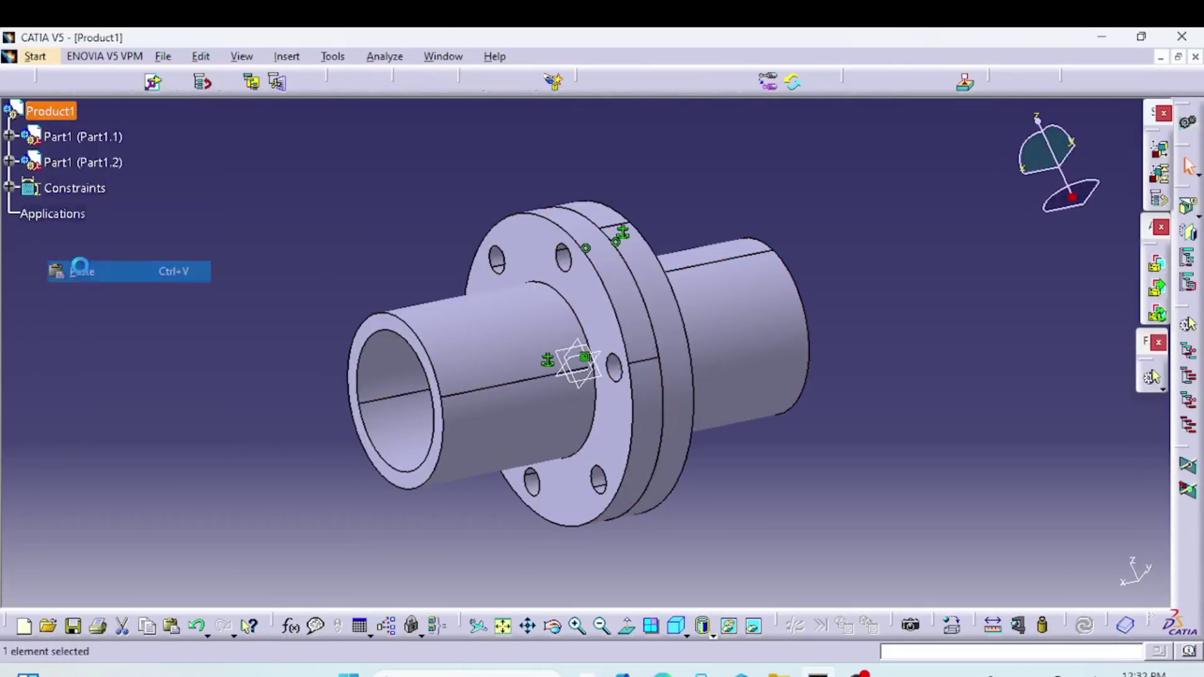
- Attach the compass to the nut and move it out of the flange bore to a free spot above the pipe
{"action": "middle_click_drag", "start_coordinate": [276, 233], "coordinate": [461, 296]}
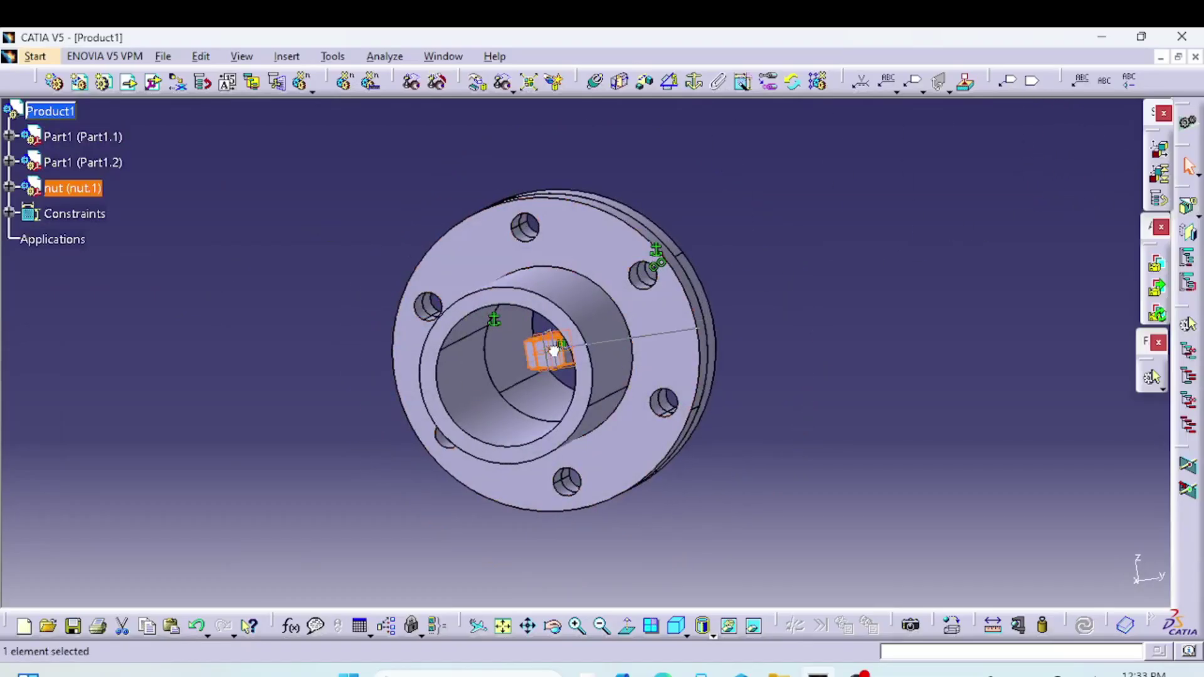
{"action": "left_click_drag", "start_coordinate": [554, 352], "coordinate": [553, 350]}
{"action": "middle_click_drag", "start_coordinate": [767, 364], "coordinate": [819, 296]}
{"action": "middle_click_drag", "start_coordinate": [747, 387], "coordinate": [660, 323]}
{"action": "left_click_drag", "start_coordinate": [645, 276], "coordinate": [711, 252]}
{"action": "middle_click_drag", "start_coordinate": [663, 404], "coordinate": [652, 245]}
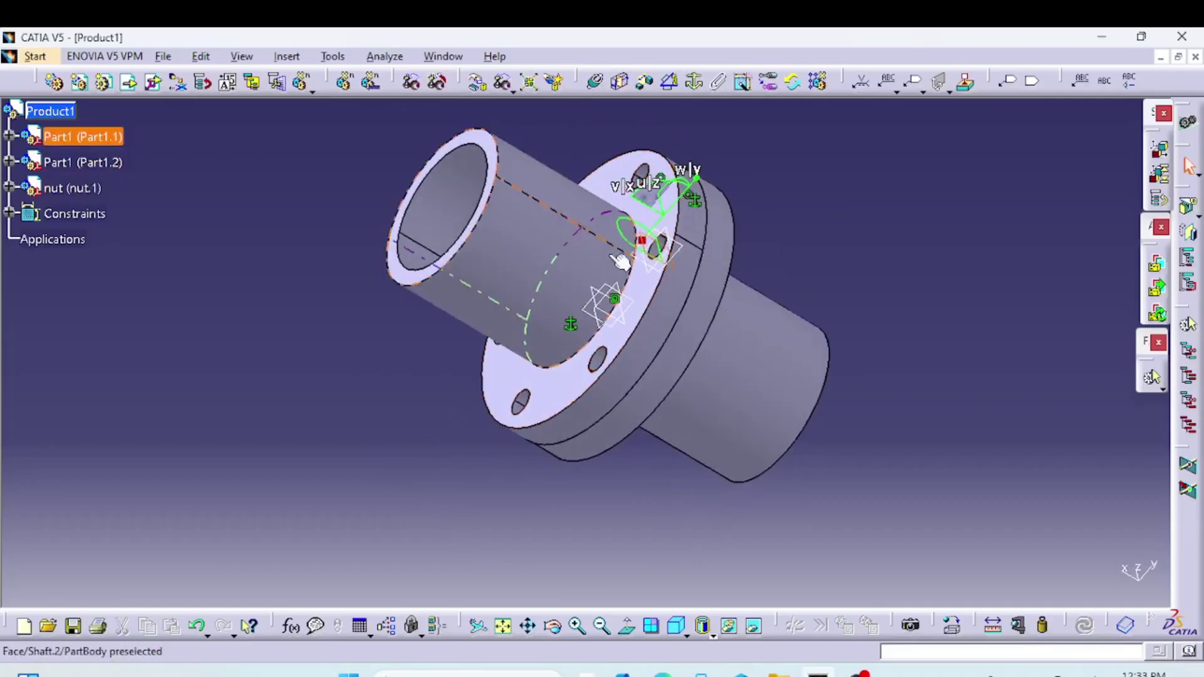
{"action": "left_click_drag", "start_coordinate": [657, 210], "coordinate": [555, 148]}
{"action": "middle_click", "coordinate": [599, 277]}
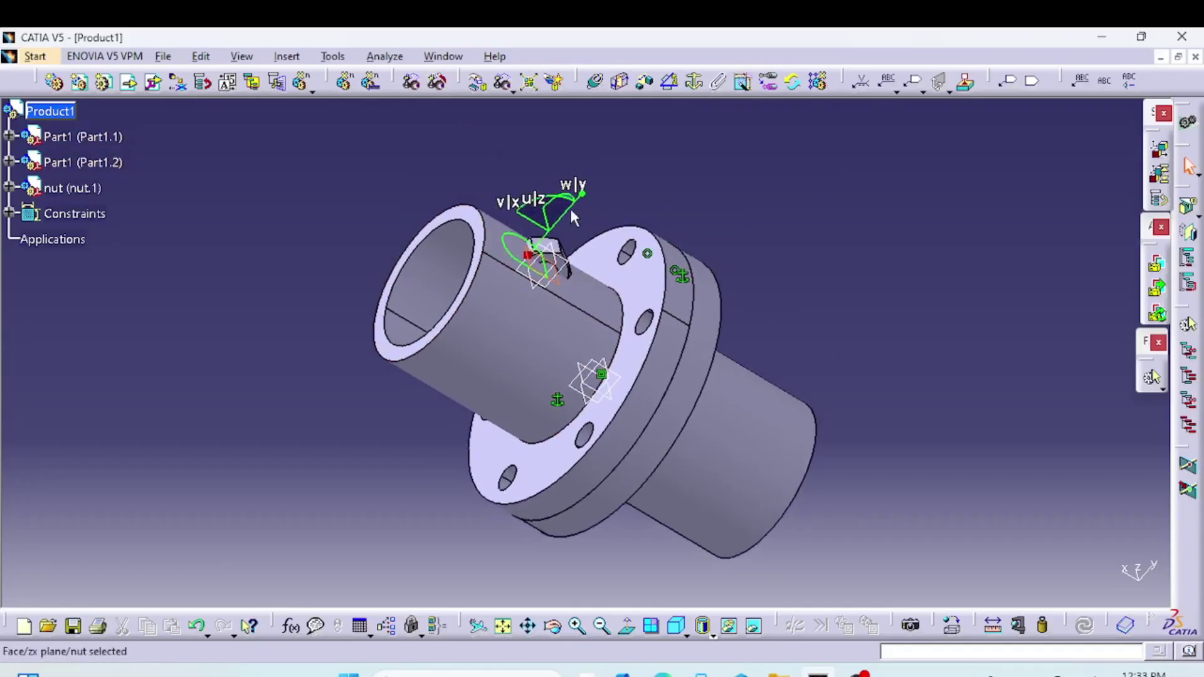
{"action": "left_click_drag", "start_coordinate": [571, 209], "coordinate": [598, 173]}
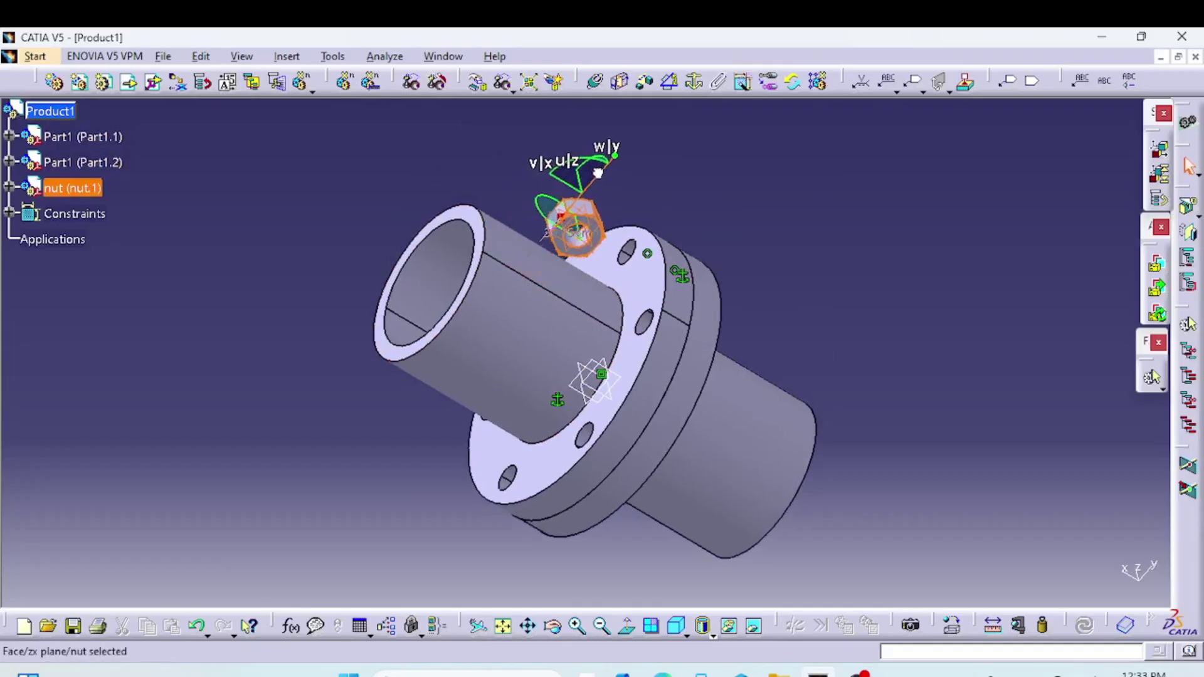
- Rotate the nut with the compass so its bore points along the flange bolt holes, and detach the compass
{"action": "middle_click_drag", "start_coordinate": [634, 347], "coordinate": [647, 261]}
{"action": "middle_click", "coordinate": [626, 239]}
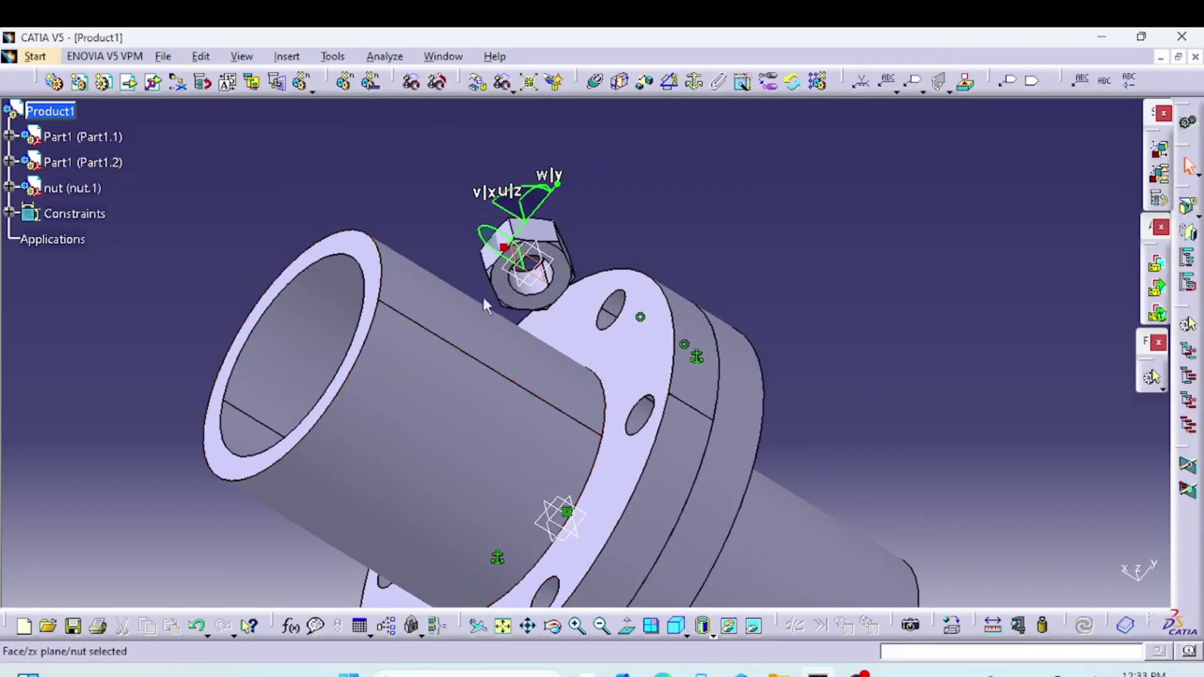
{"action": "left_click_drag", "start_coordinate": [482, 235], "coordinate": [485, 264]}
{"action": "middle_click", "coordinate": [606, 332]}
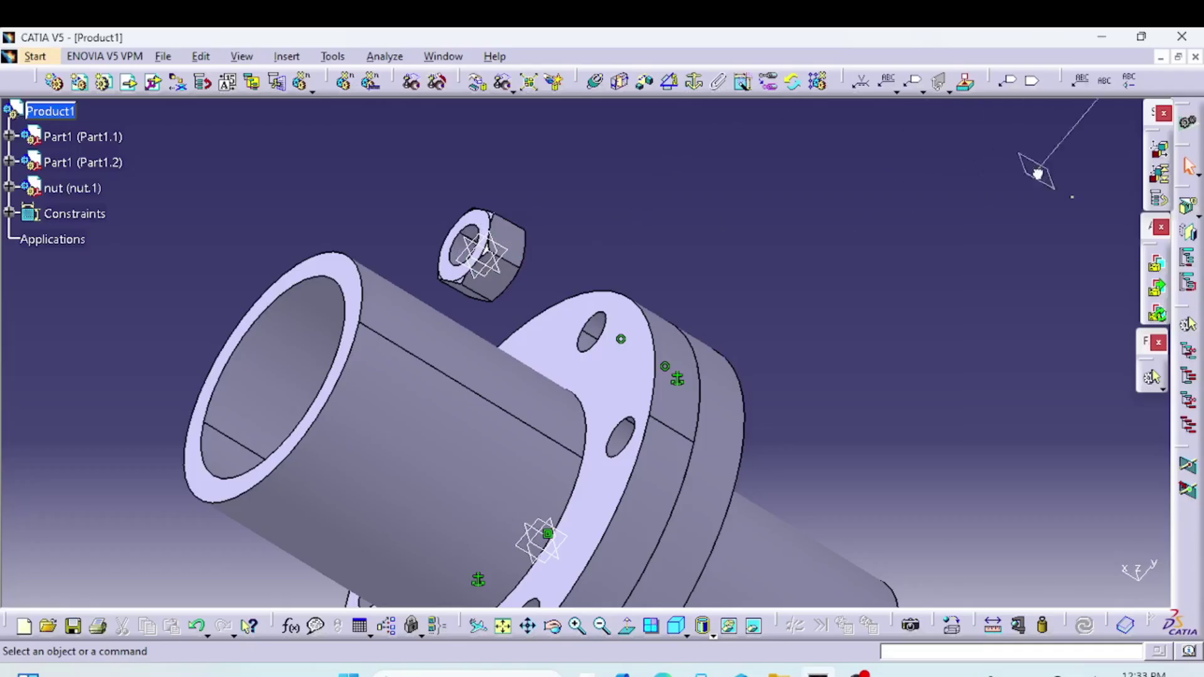
{"action": "left_click_drag", "start_coordinate": [1074, 187], "coordinate": [1075, 188]}
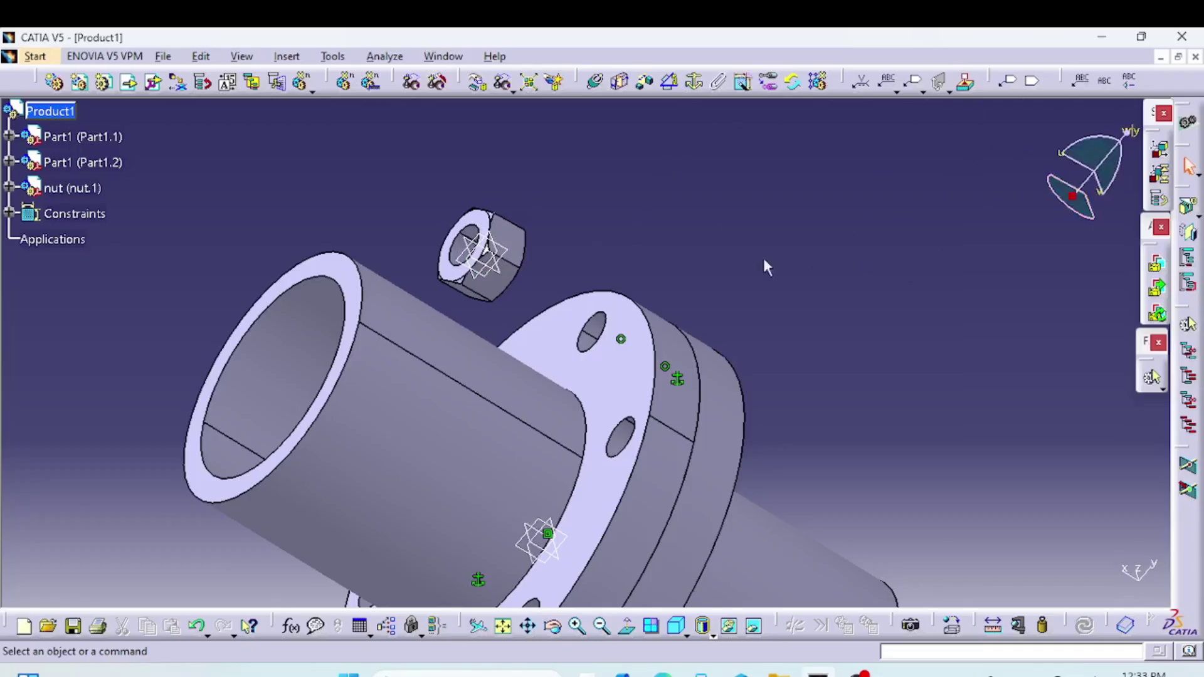
- Constrain the nut's bore axis coincident with an upper bolt hole axis of the Part1.1 flange and update the assembly
{"action": "left_click", "coordinate": [598, 83]}
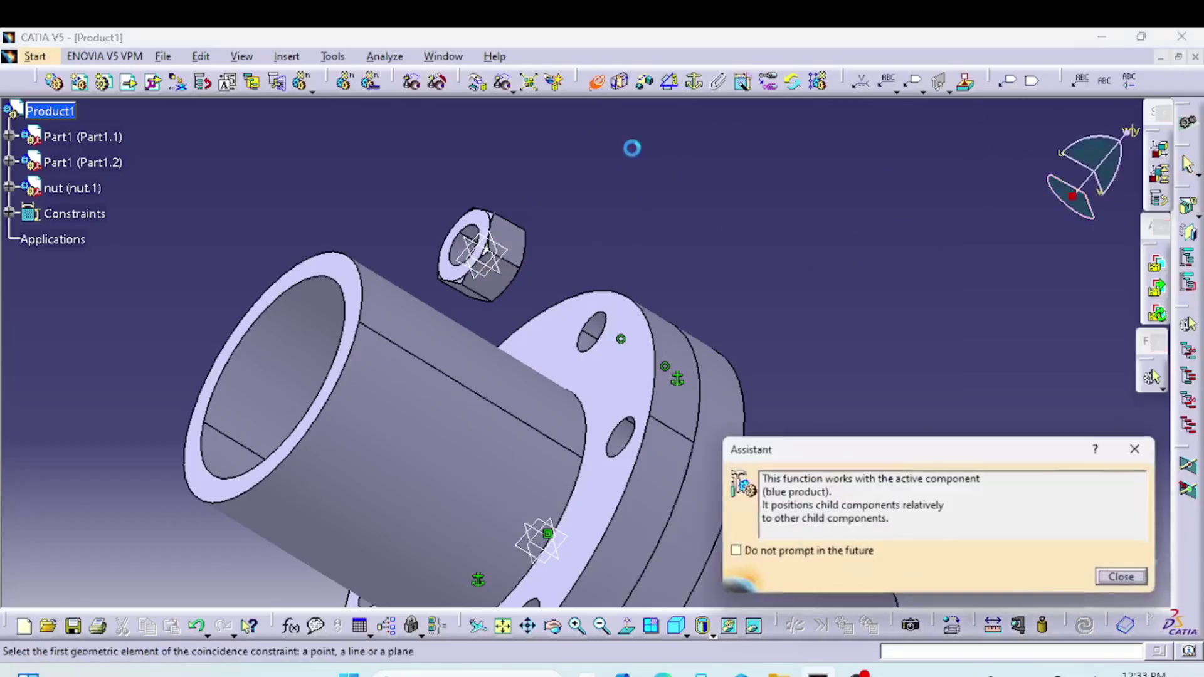
{"action": "middle_click_drag", "start_coordinate": [752, 232], "coordinate": [573, 236]}
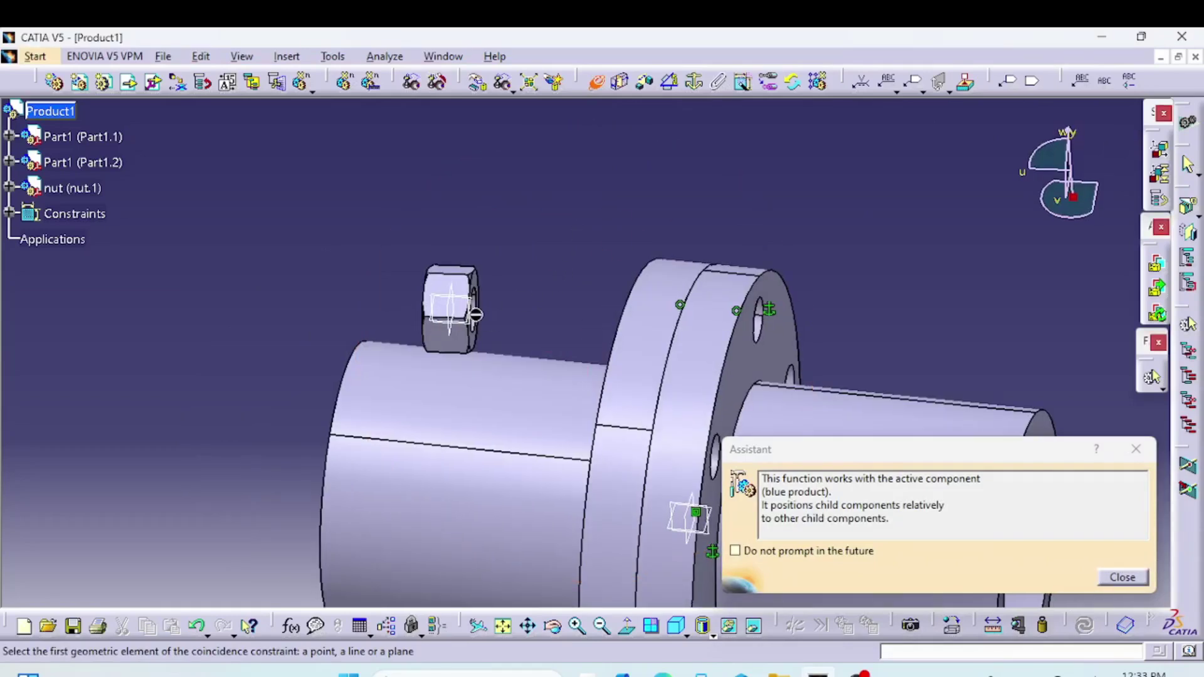
{"action": "middle_click_drag", "start_coordinate": [475, 308], "coordinate": [492, 204]}
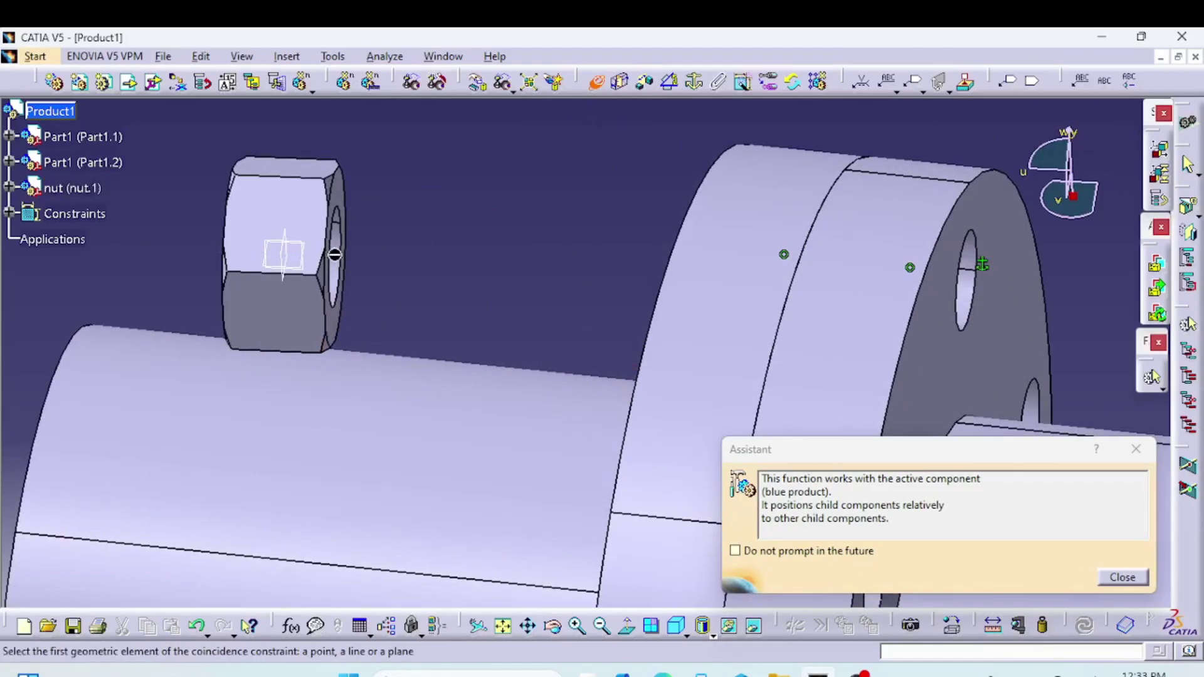
{"action": "left_click", "coordinate": [338, 252]}
{"action": "middle_click_drag", "start_coordinate": [386, 276], "coordinate": [646, 303]}
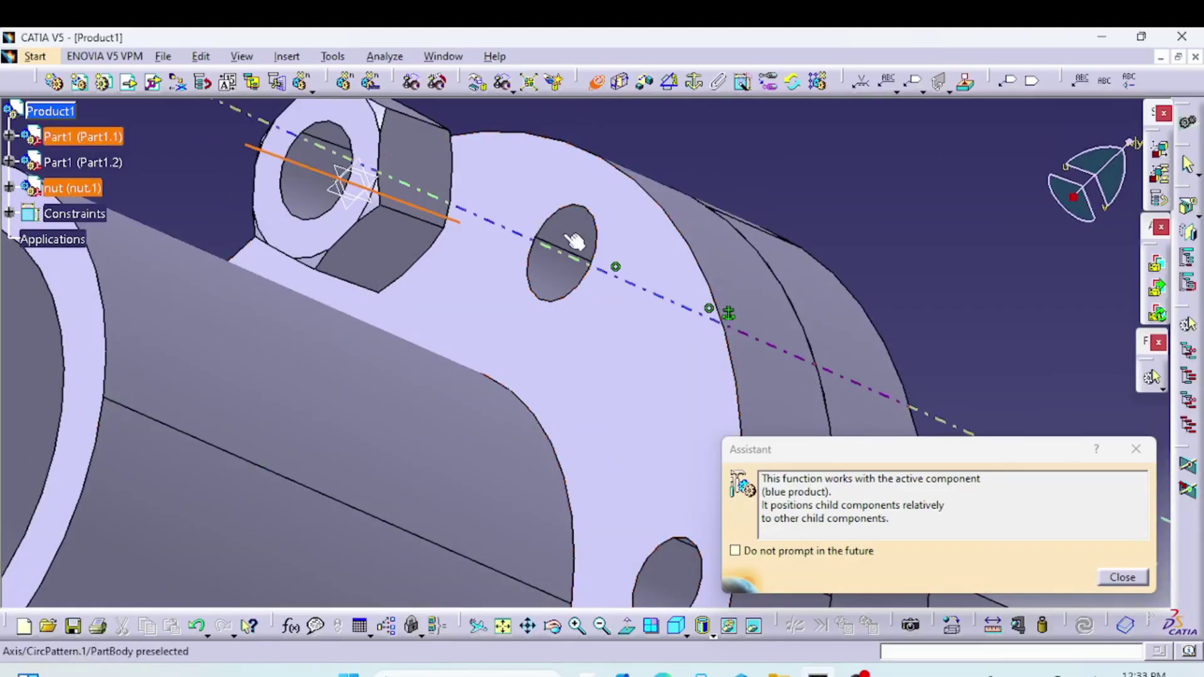
{"action": "left_click", "coordinate": [574, 254]}
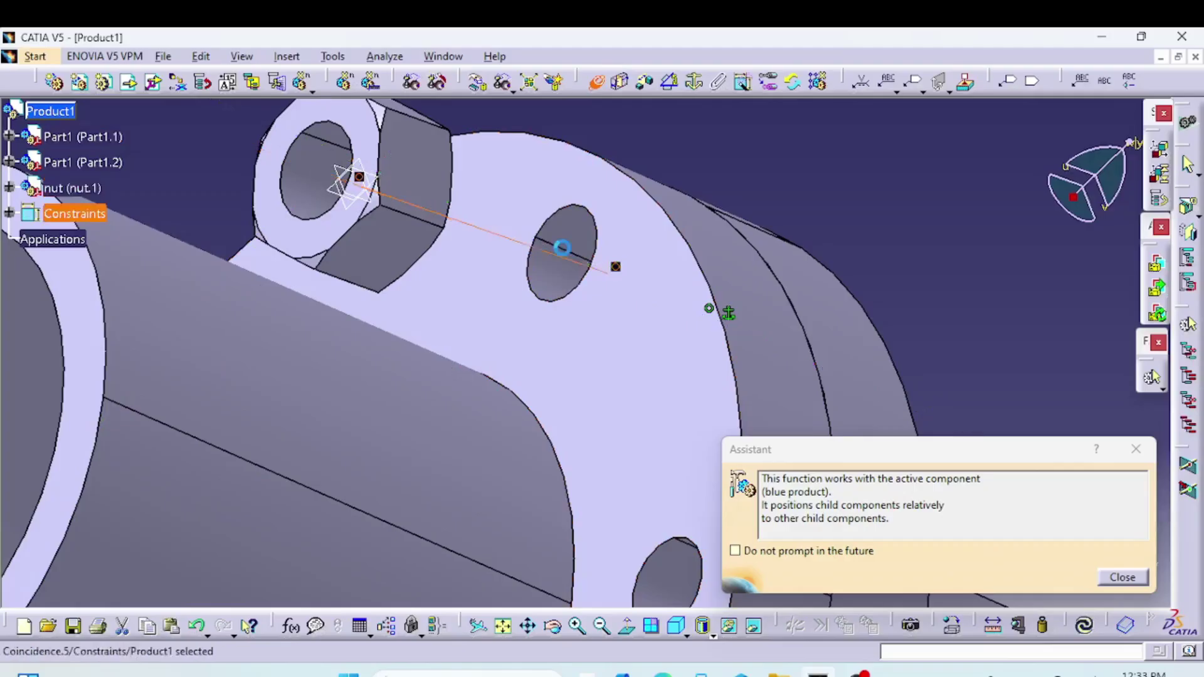
{"action": "middle_click_drag", "start_coordinate": [888, 239], "coordinate": [866, 258]}
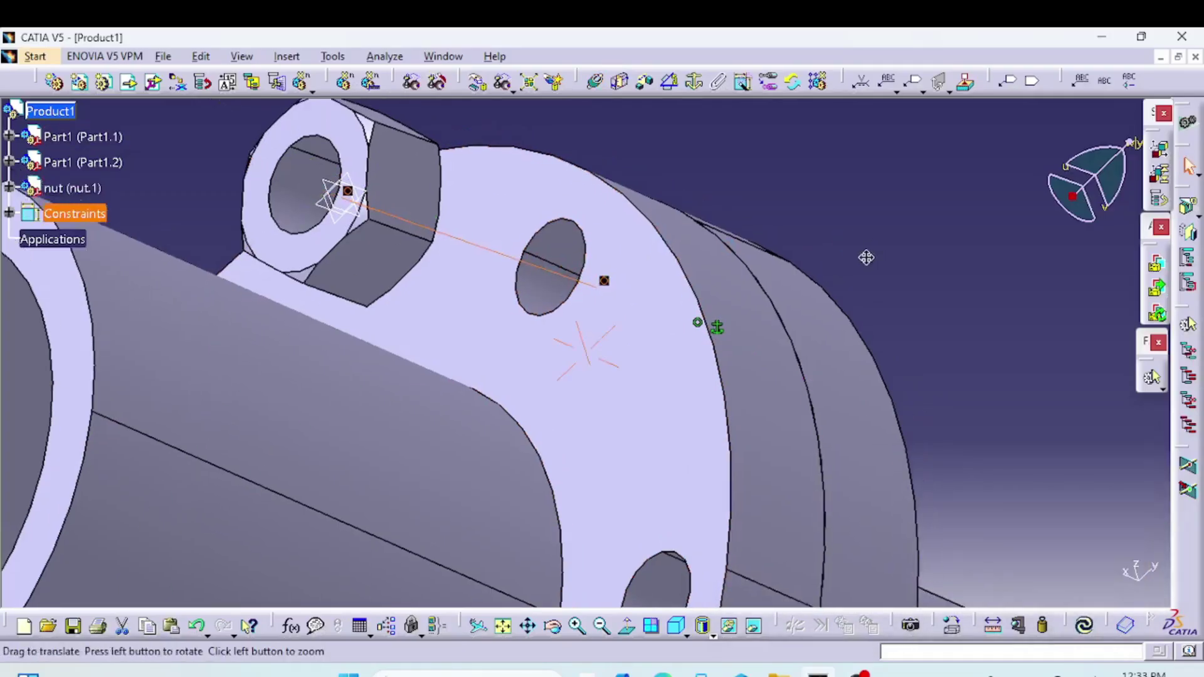
{"action": "left_click", "coordinate": [1088, 633]}
- Add a contact constraint between the nut's end face and the outer face of the Part1.1 flange, and update the assembly
{"action": "middle_click_drag", "start_coordinate": [798, 319], "coordinate": [615, 344]}
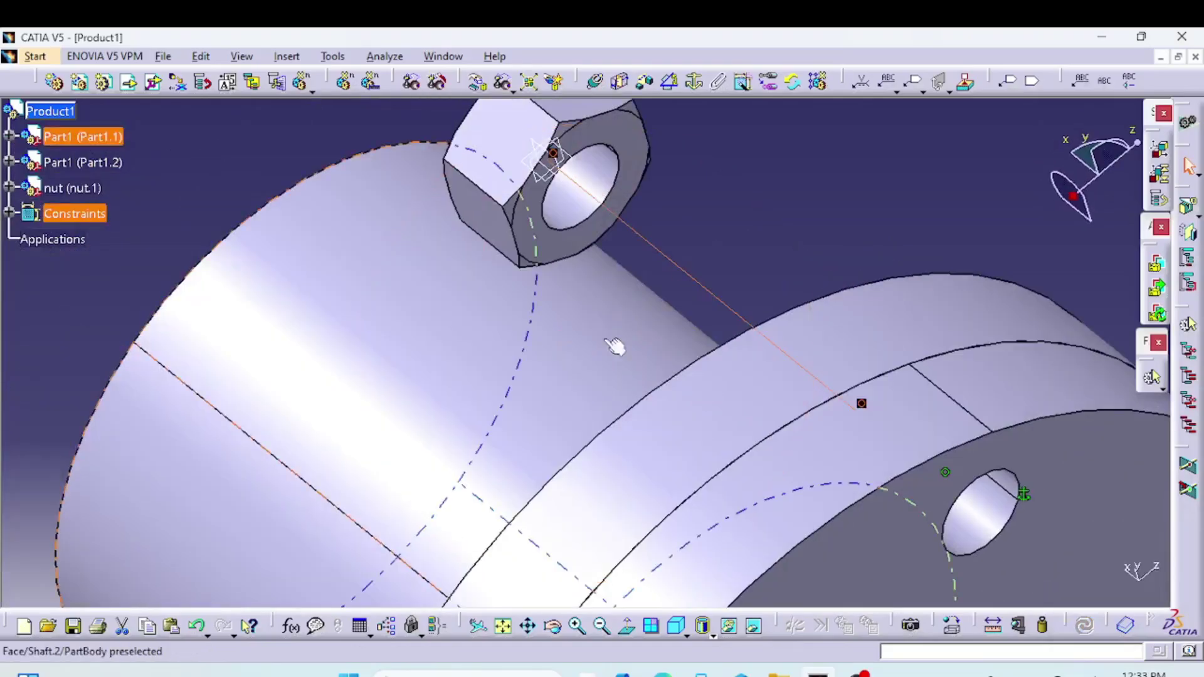
{"action": "left_click", "coordinate": [618, 87]}
{"action": "middle_click_drag", "start_coordinate": [749, 237], "coordinate": [543, 238]}
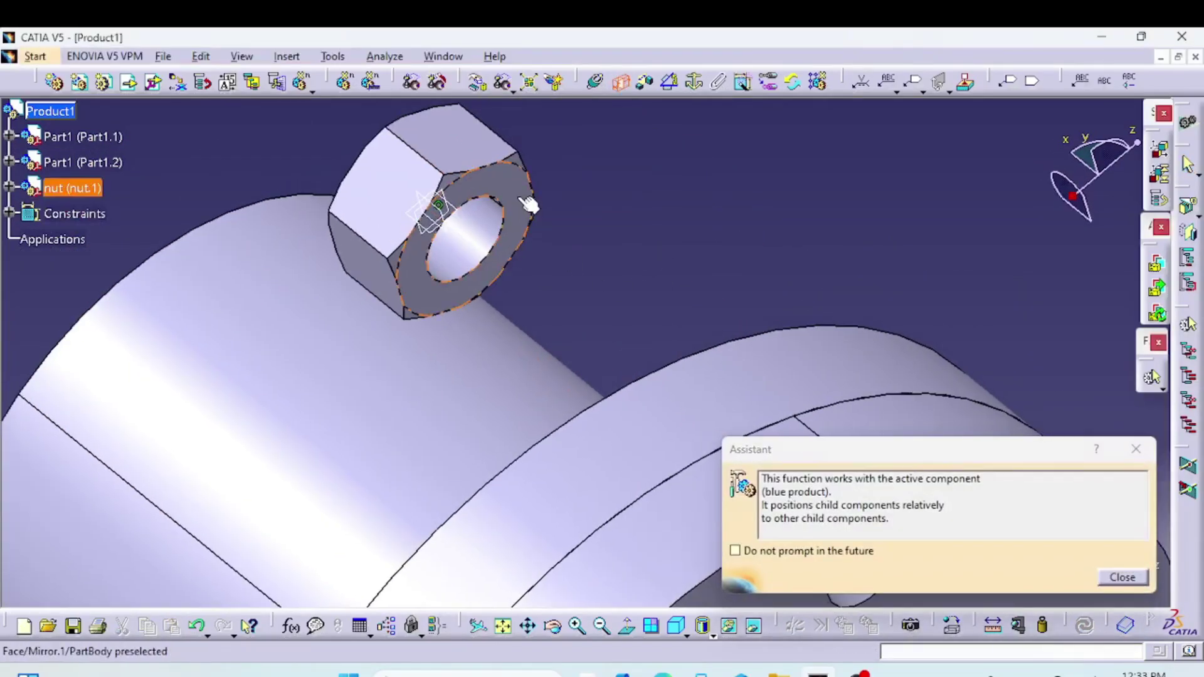
{"action": "middle_click_drag", "start_coordinate": [474, 311], "coordinate": [700, 419]}
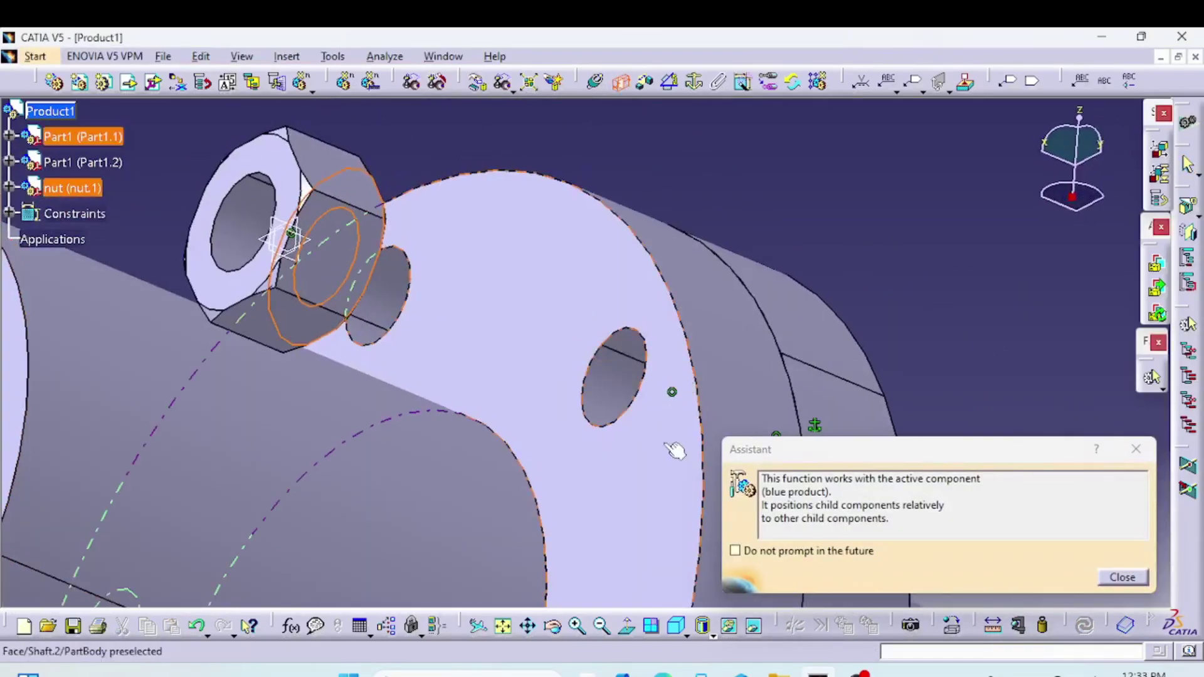
{"action": "left_click", "coordinate": [630, 521]}
{"action": "middle_click_drag", "start_coordinate": [630, 522], "coordinate": [707, 476]}
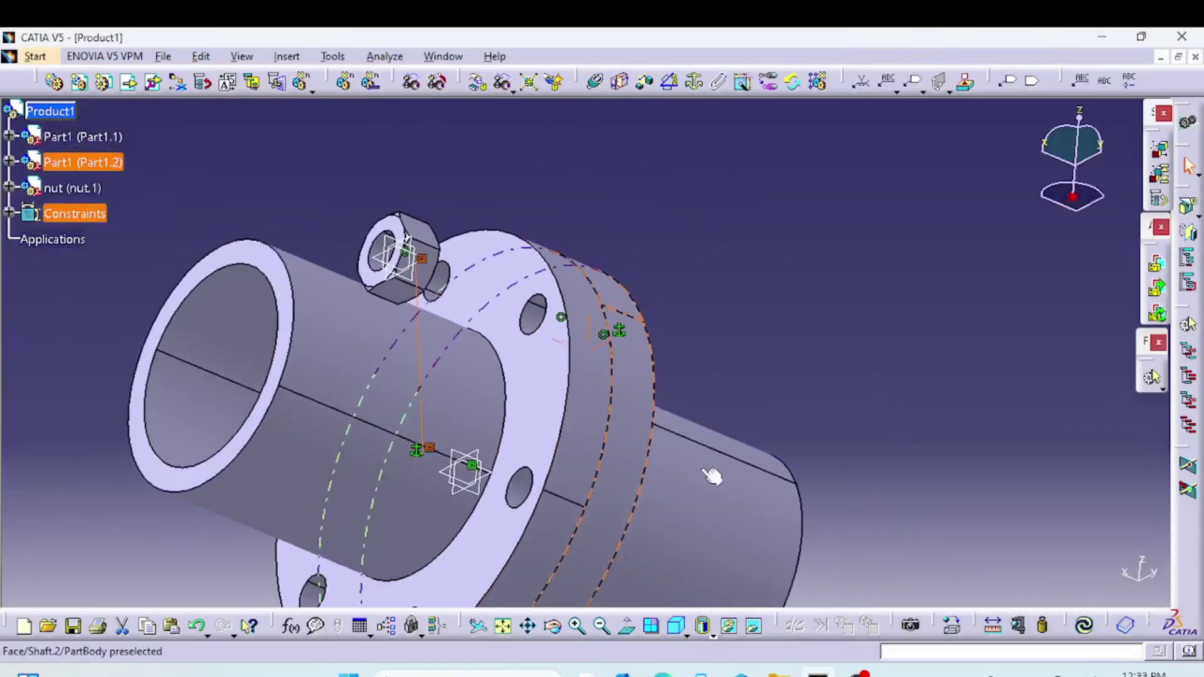
{"action": "left_click", "coordinate": [1088, 626]}
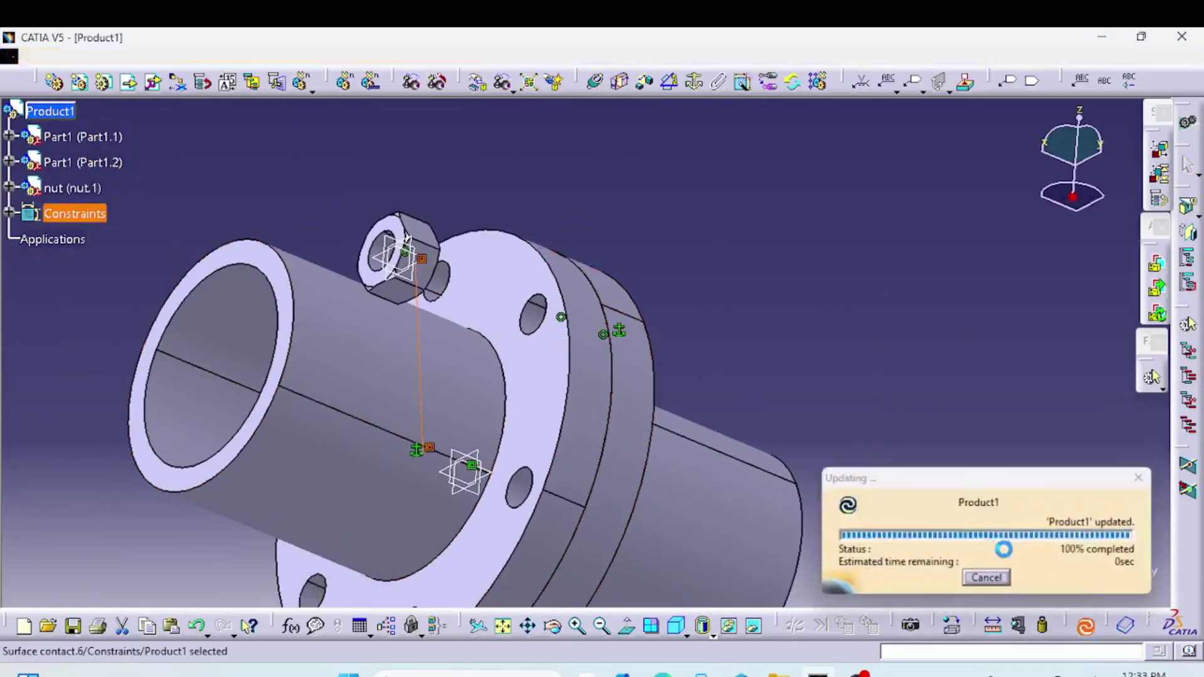
- Copy the bolt part from bolt_02.CATPart and paste it under Product1
{"action": "middle_click_drag", "start_coordinate": [672, 340], "coordinate": [707, 328]}
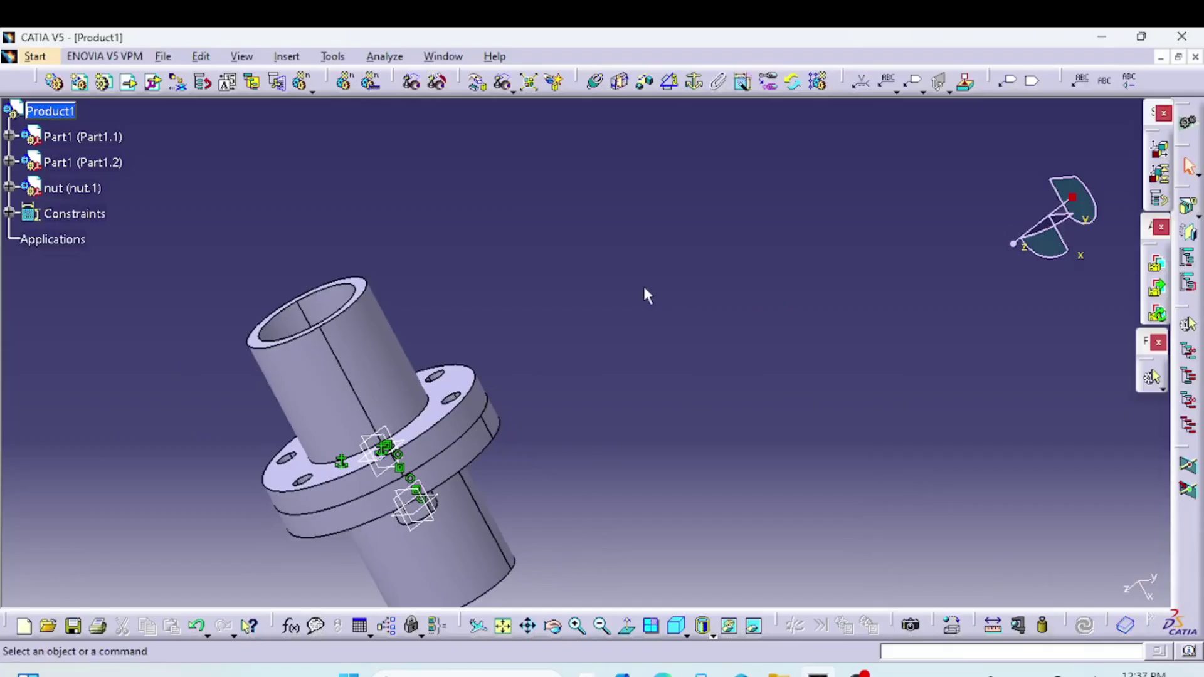
{"action": "left_click", "coordinate": [443, 56]}
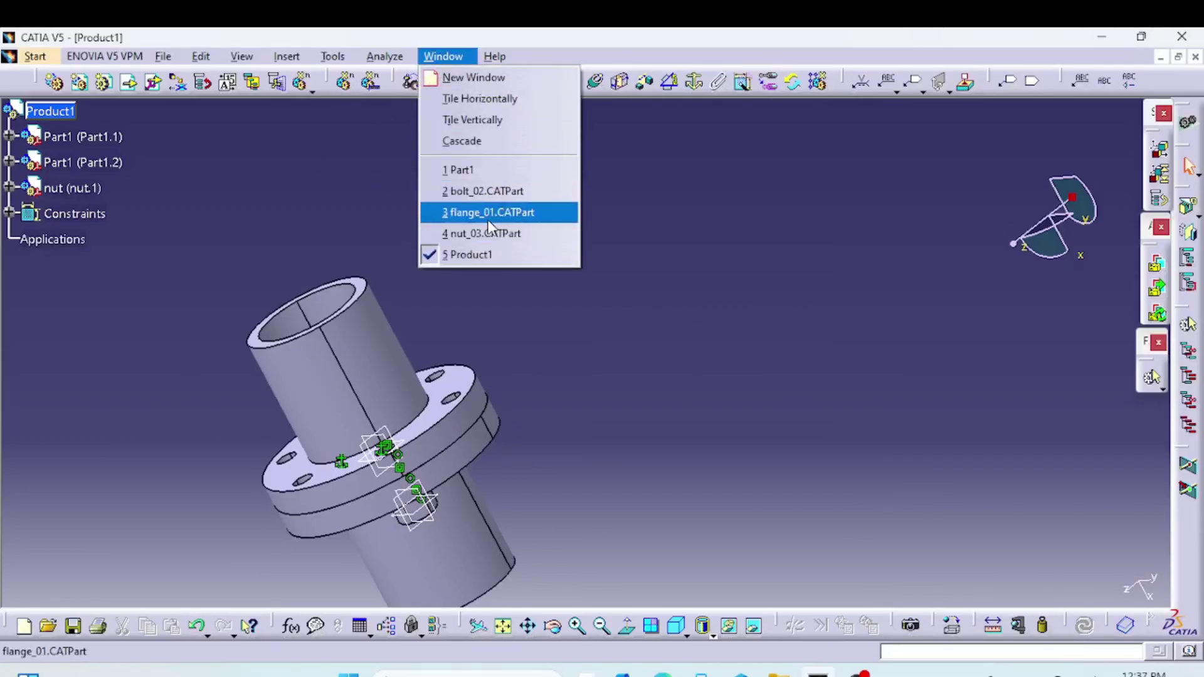
{"action": "left_click", "coordinate": [493, 192]}
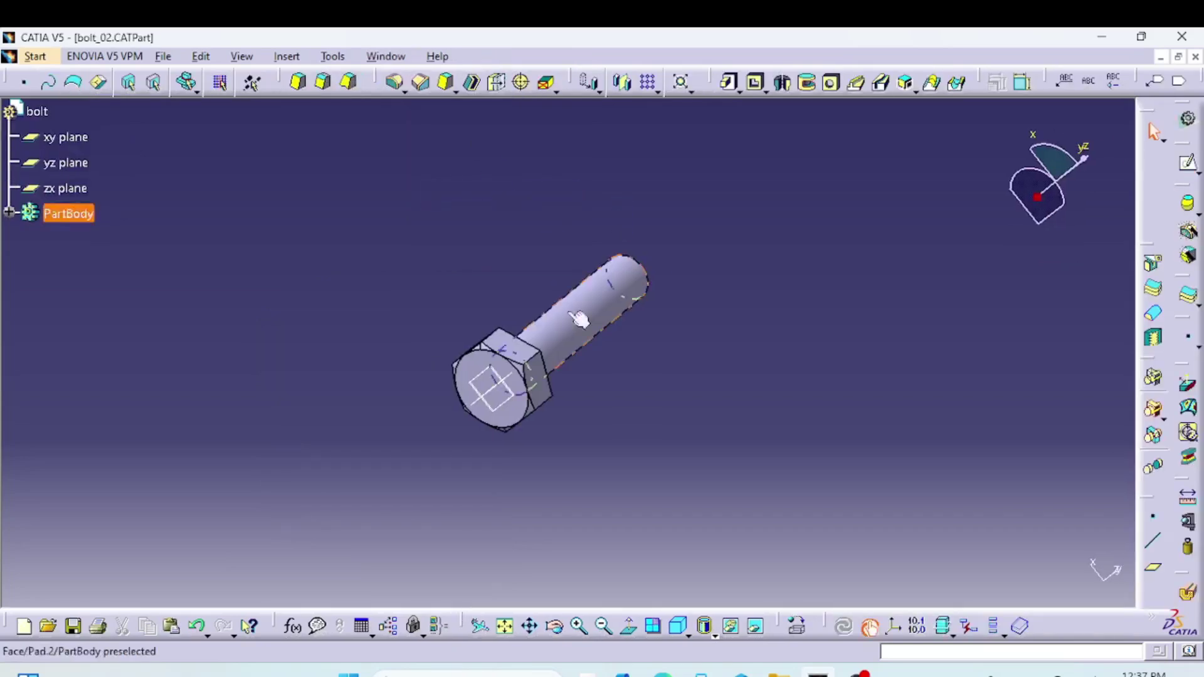
{"action": "right_click", "coordinate": [37, 111]}
{"action": "left_click", "coordinate": [106, 294]}
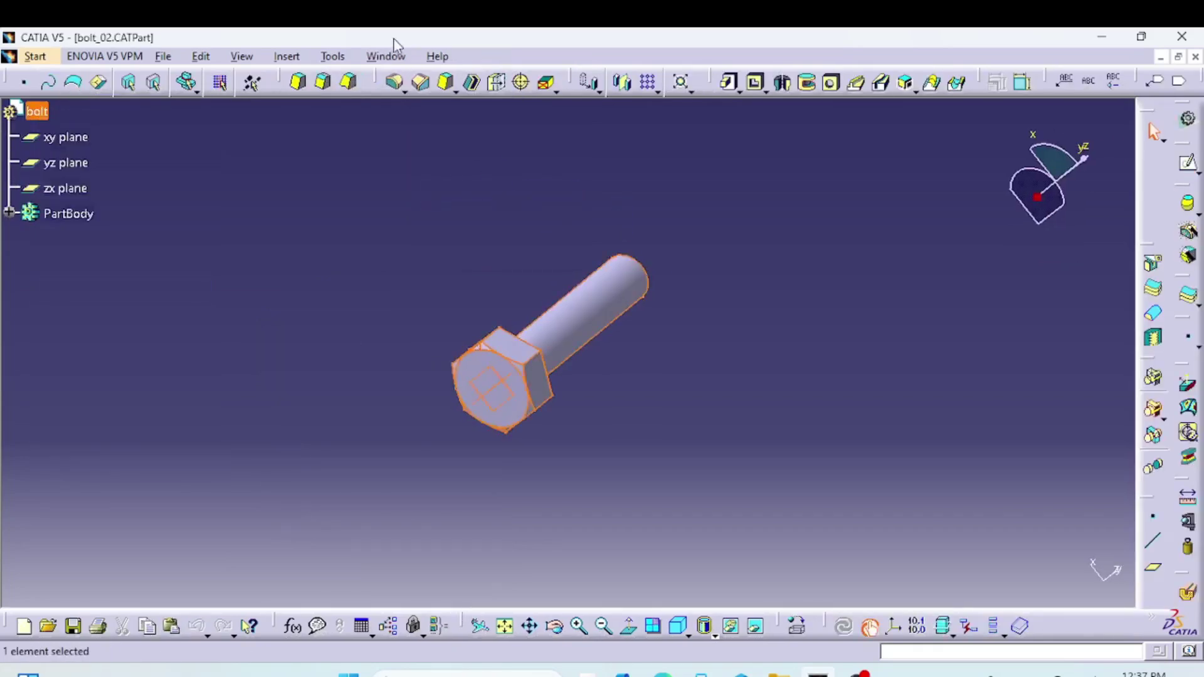
{"action": "left_click", "coordinate": [386, 56]}
{"action": "left_click", "coordinate": [428, 256]}
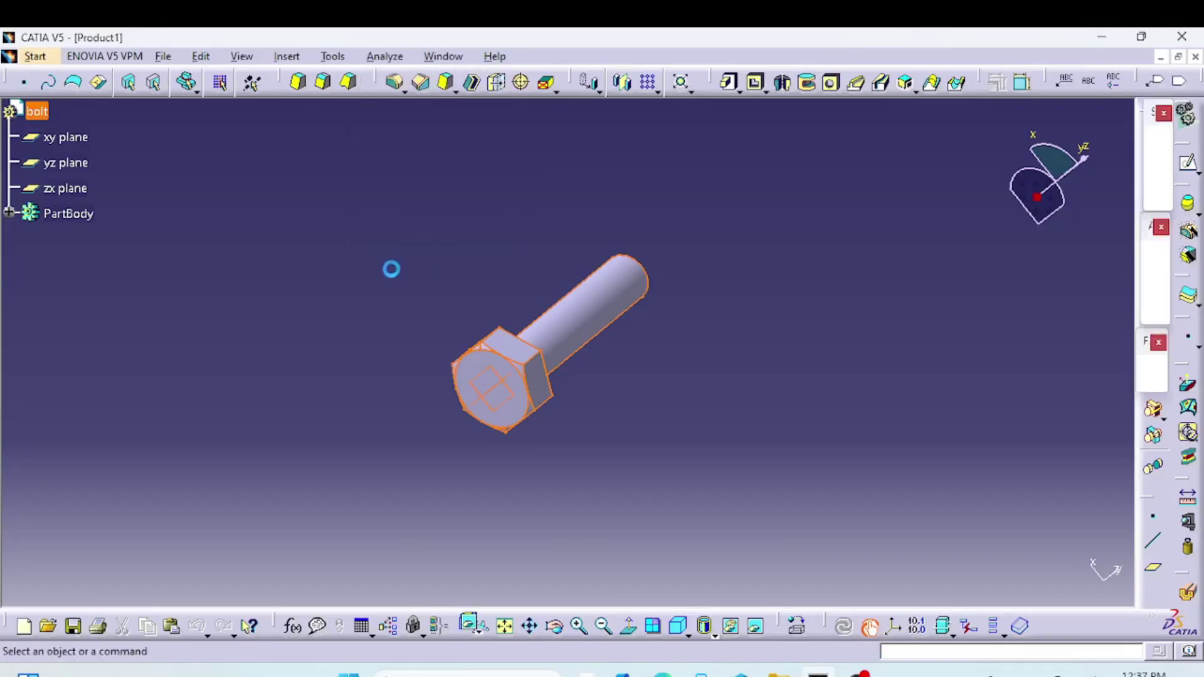
{"action": "middle_click_drag", "start_coordinate": [627, 357], "coordinate": [684, 514]}
{"action": "right_click", "coordinate": [50, 111]}
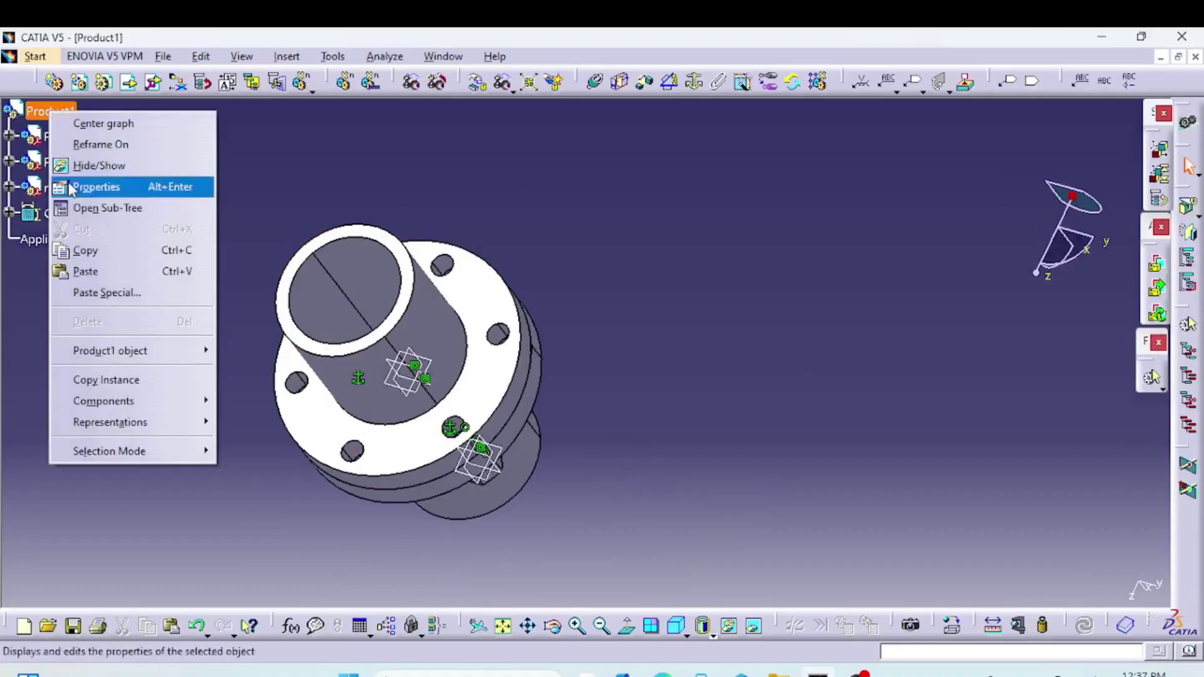
{"action": "left_click", "coordinate": [90, 272]}
- Attach the compass to the bolt and move it out of the flange bore to a free spot beside the joint
{"action": "middle_click_drag", "start_coordinate": [683, 419], "coordinate": [533, 383]}
{"action": "left_click_drag", "start_coordinate": [1074, 196], "coordinate": [1073, 199]}
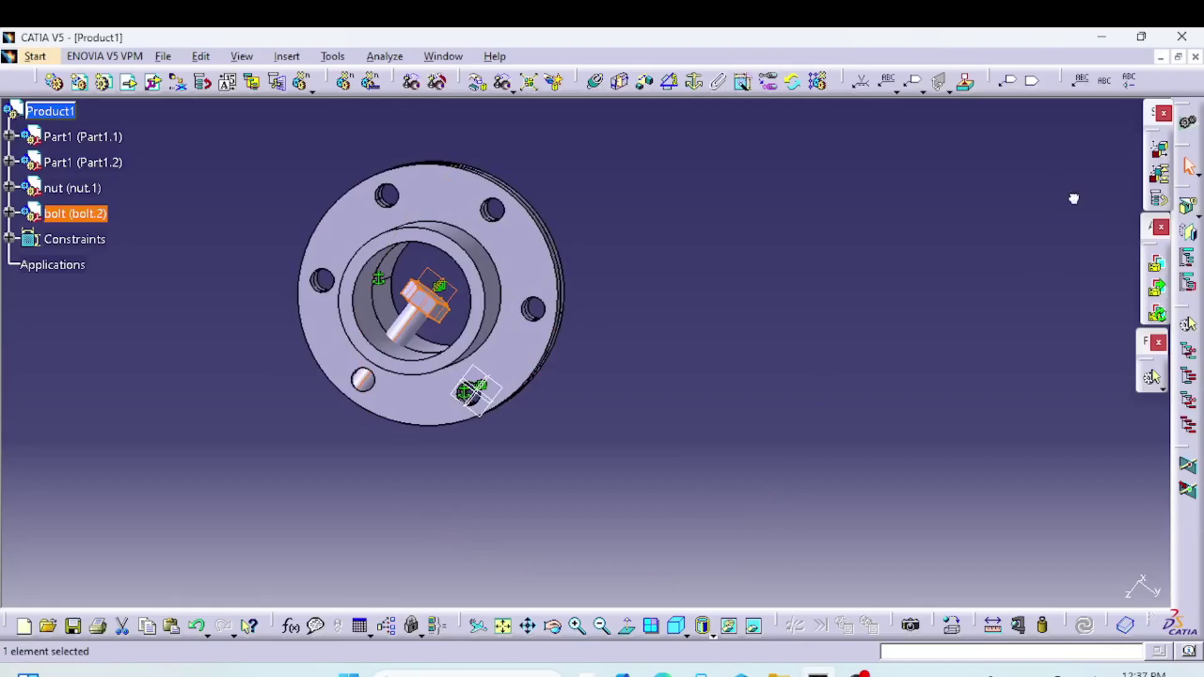
{"action": "left_click_drag", "start_coordinate": [418, 313], "coordinate": [615, 298]}
{"action": "middle_click_drag", "start_coordinate": [614, 299], "coordinate": [544, 347]}
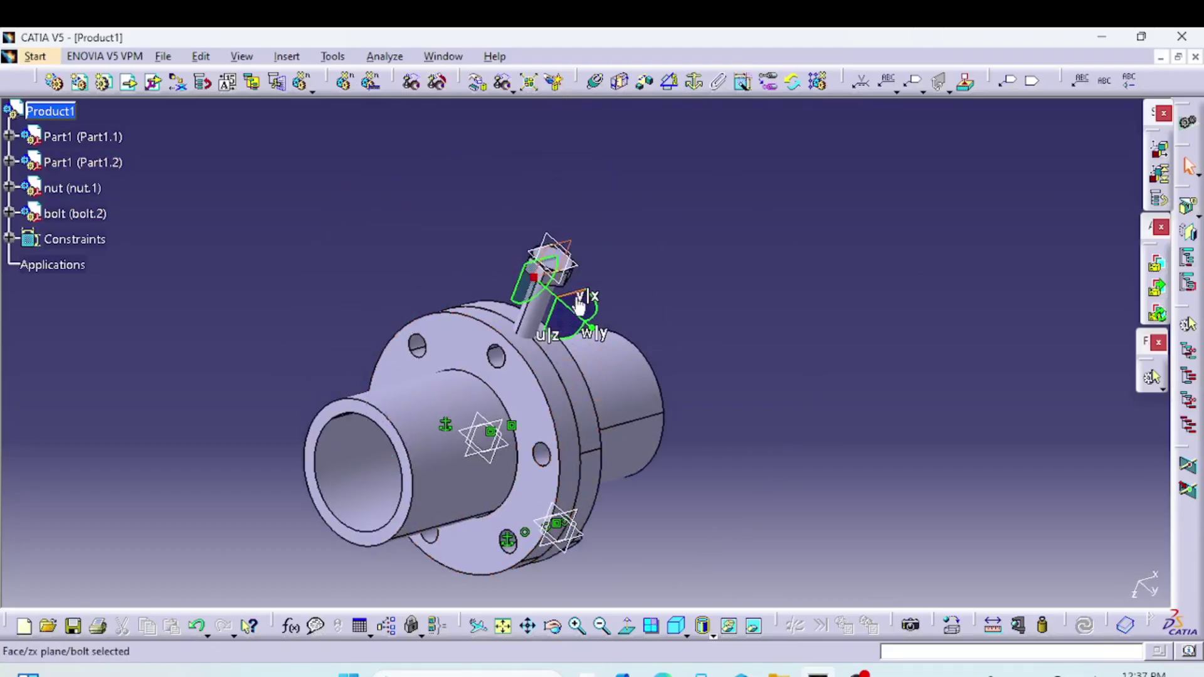
{"action": "middle_click_drag", "start_coordinate": [698, 424], "coordinate": [630, 464]}
{"action": "middle_click_drag", "start_coordinate": [578, 400], "coordinate": [467, 462]}
{"action": "left_click_drag", "start_coordinate": [590, 309], "coordinate": [661, 306]}
- Rotate the bolt with the compass so its shank points along the flange bolt holes, with the head on the outer side
{"action": "middle_click_drag", "start_coordinate": [621, 473], "coordinate": [735, 380]}
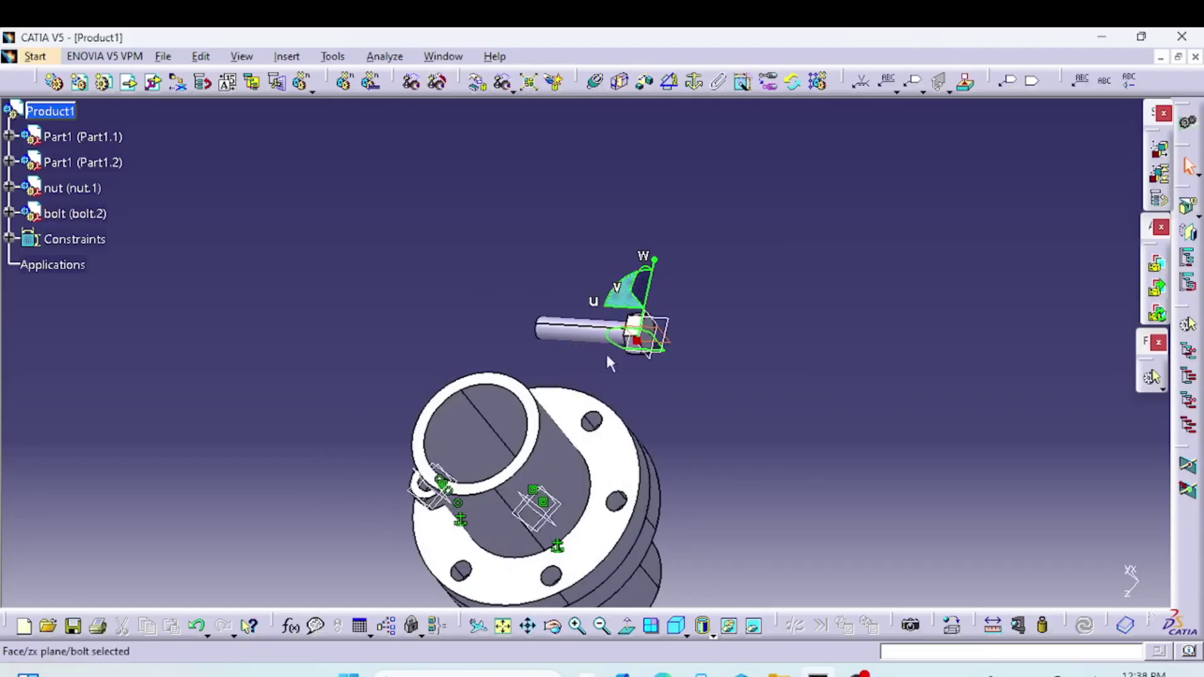
{"action": "left_click", "coordinate": [636, 332]}
{"action": "left_click_drag", "start_coordinate": [618, 287], "coordinate": [633, 350]}
{"action": "mouse_move", "coordinate": [691, 367]}
{"action": "middle_mouse_down"}
{"action": "mouse_move", "coordinate": [567, 306]}
{"action": "mouse_move", "coordinate": [714, 370]}
{"action": "middle_mouse_up"}
{"action": "left_click_drag", "start_coordinate": [656, 336], "coordinate": [578, 358]}
{"action": "middle_click_drag", "start_coordinate": [578, 358], "coordinate": [602, 310]}
{"action": "middle_click_drag", "start_coordinate": [682, 263], "coordinate": [601, 279]}
{"action": "left_click_drag", "start_coordinate": [583, 285], "coordinate": [703, 328]}
{"action": "middle_click_drag", "start_coordinate": [635, 349], "coordinate": [593, 285]}
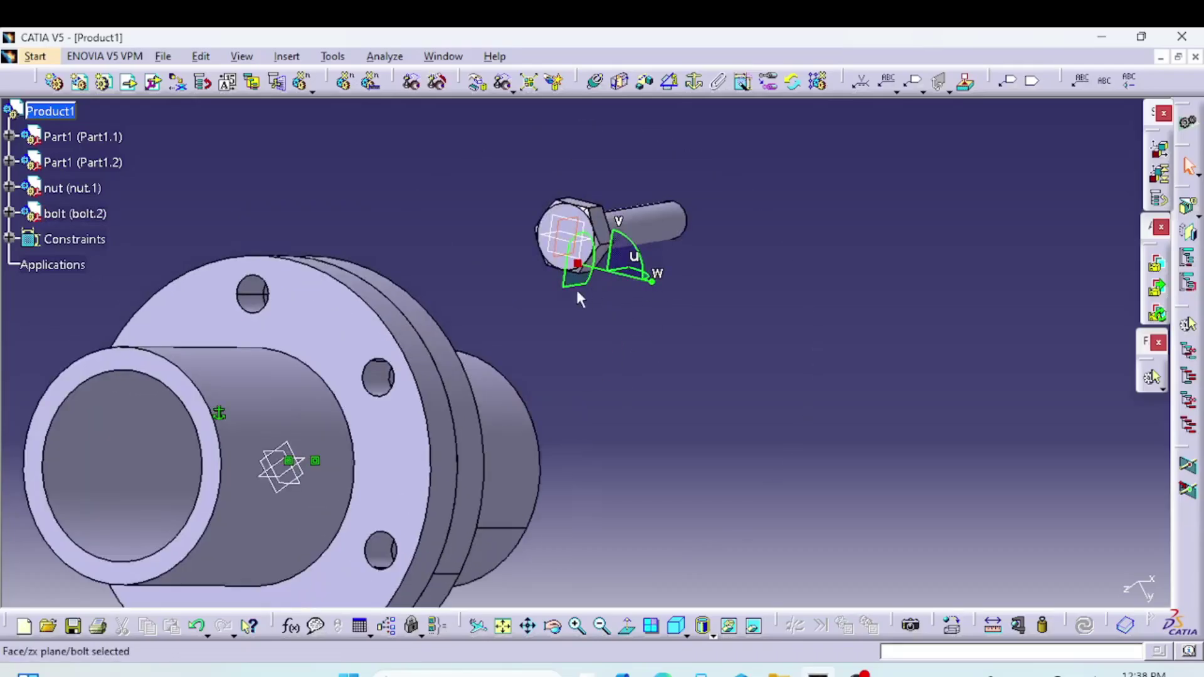
- Move the bolt with the compass to the upper edge of the Part1.2 flange, near its bolt holes
{"action": "left_click_drag", "start_coordinate": [575, 288], "coordinate": [279, 422]}
{"action": "middle_click_drag", "start_coordinate": [418, 384], "coordinate": [654, 406]}
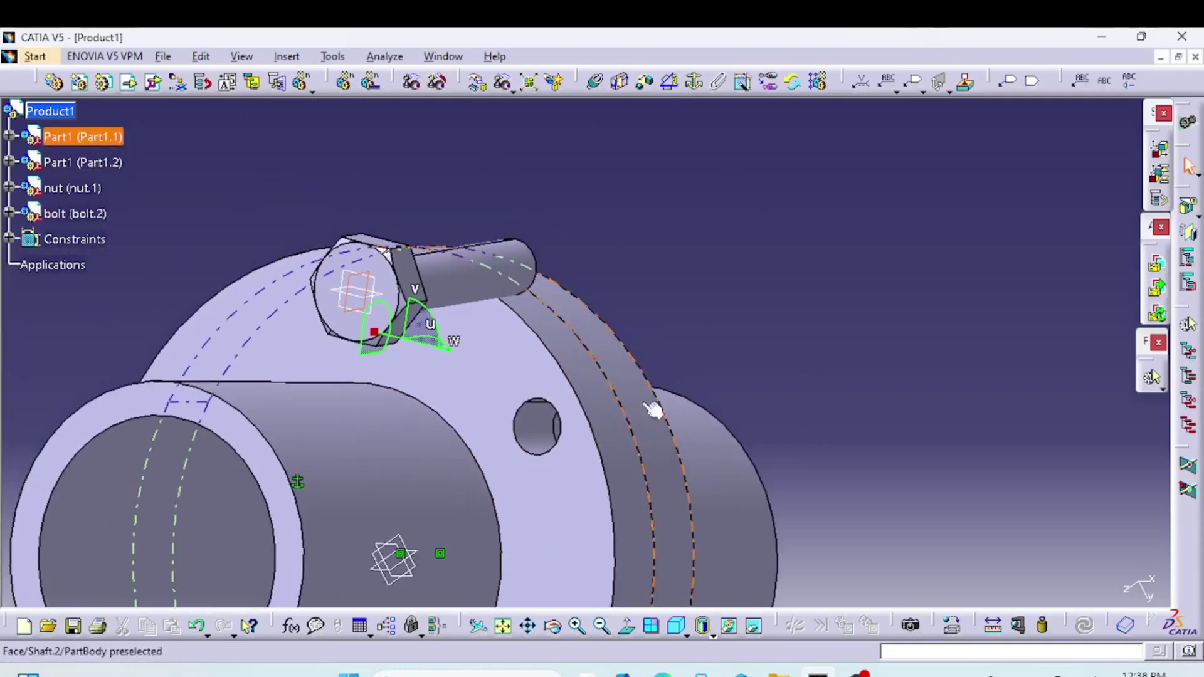
{"action": "left_click_drag", "start_coordinate": [373, 363], "coordinate": [356, 329]}
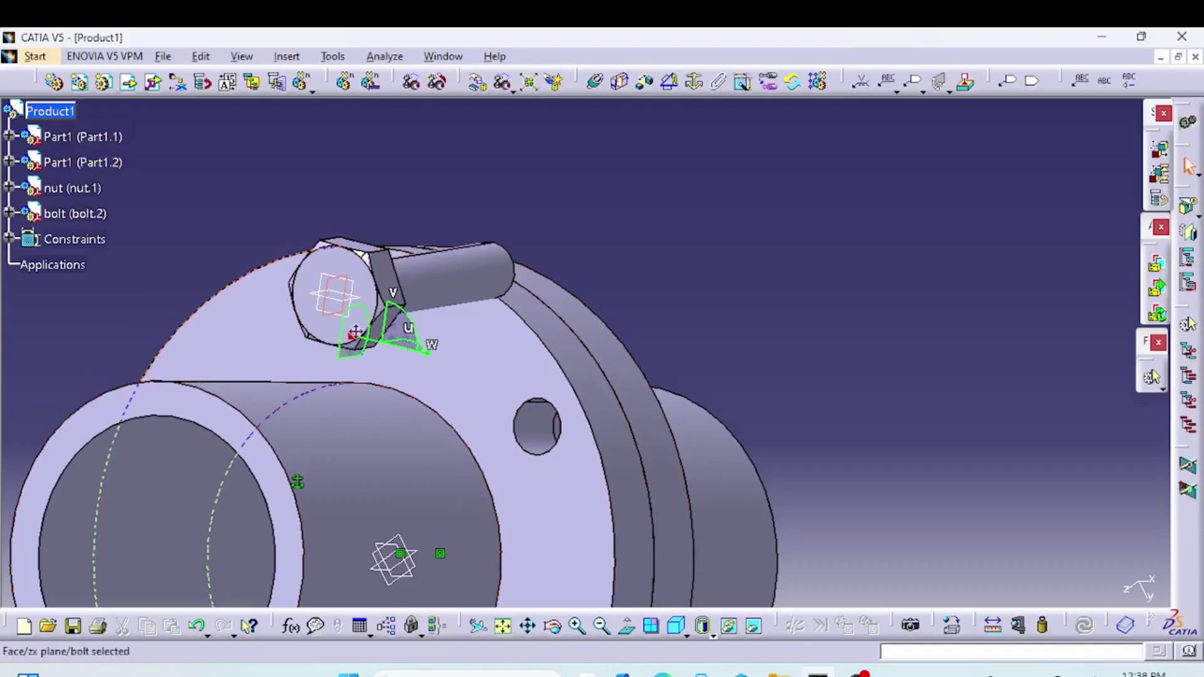
{"action": "left_click", "coordinate": [349, 372]}
{"action": "mouse_move", "coordinate": [346, 362]}
{"action": "left_mouse_down"}
{"action": "mouse_move", "coordinate": [303, 368]}
{"action": "mouse_move", "coordinate": [335, 365]}
{"action": "left_mouse_up"}
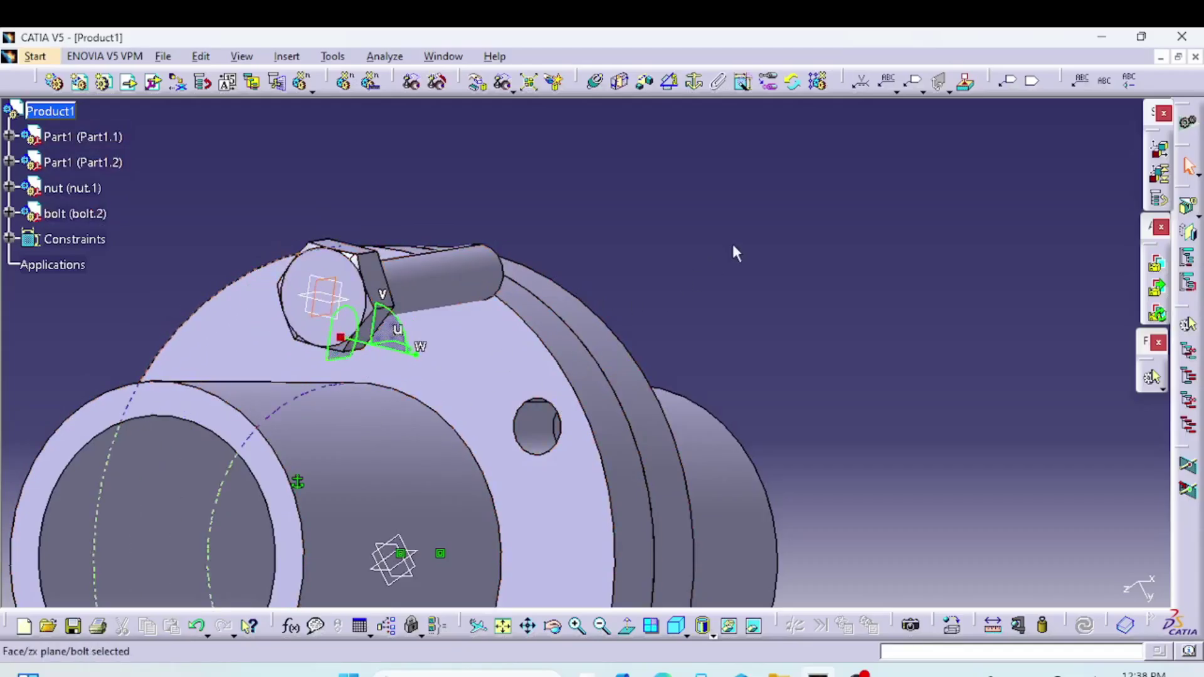
- Constrain the bolt shank's axis coincident with a bolt hole axis of the Part1.2 flange and update the assembly
{"action": "left_click", "coordinate": [599, 85]}
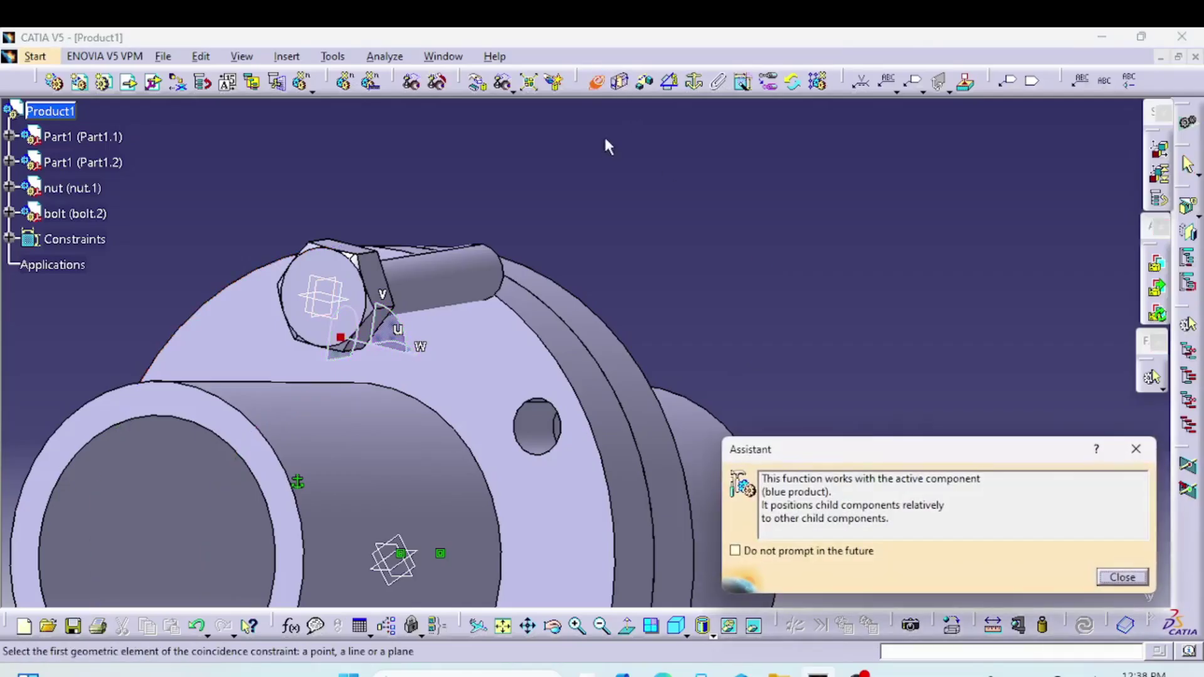
{"action": "left_click", "coordinate": [443, 290]}
{"action": "left_click", "coordinate": [541, 441]}
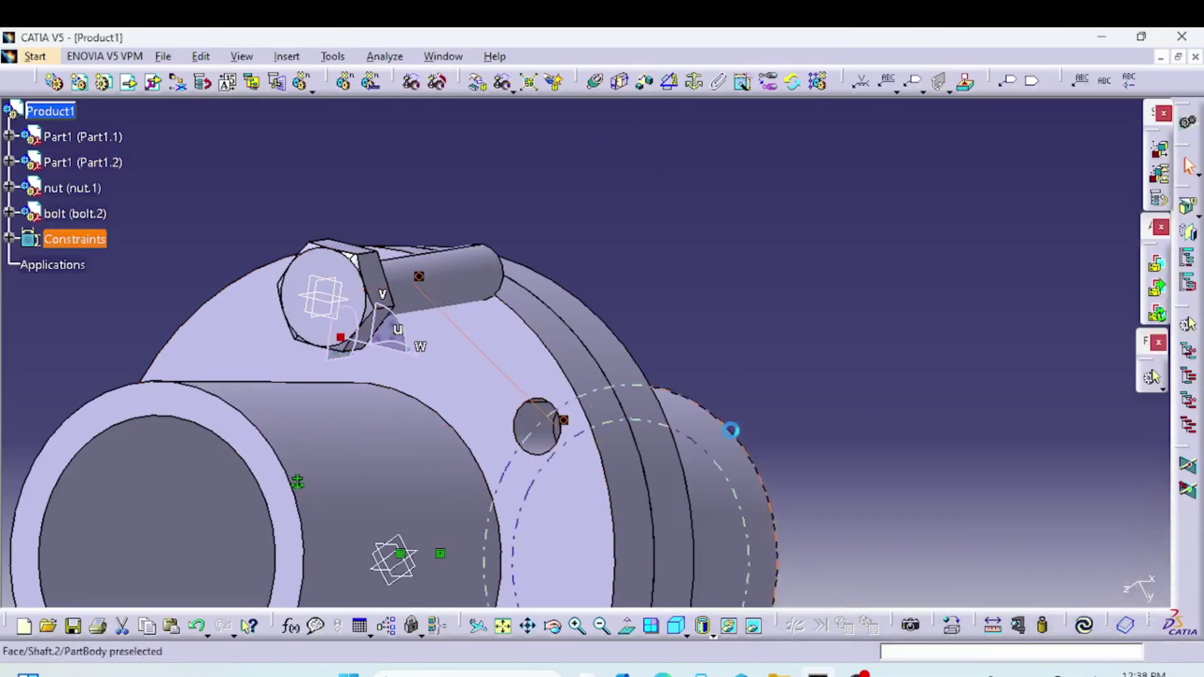
{"action": "left_click", "coordinate": [1086, 627]}
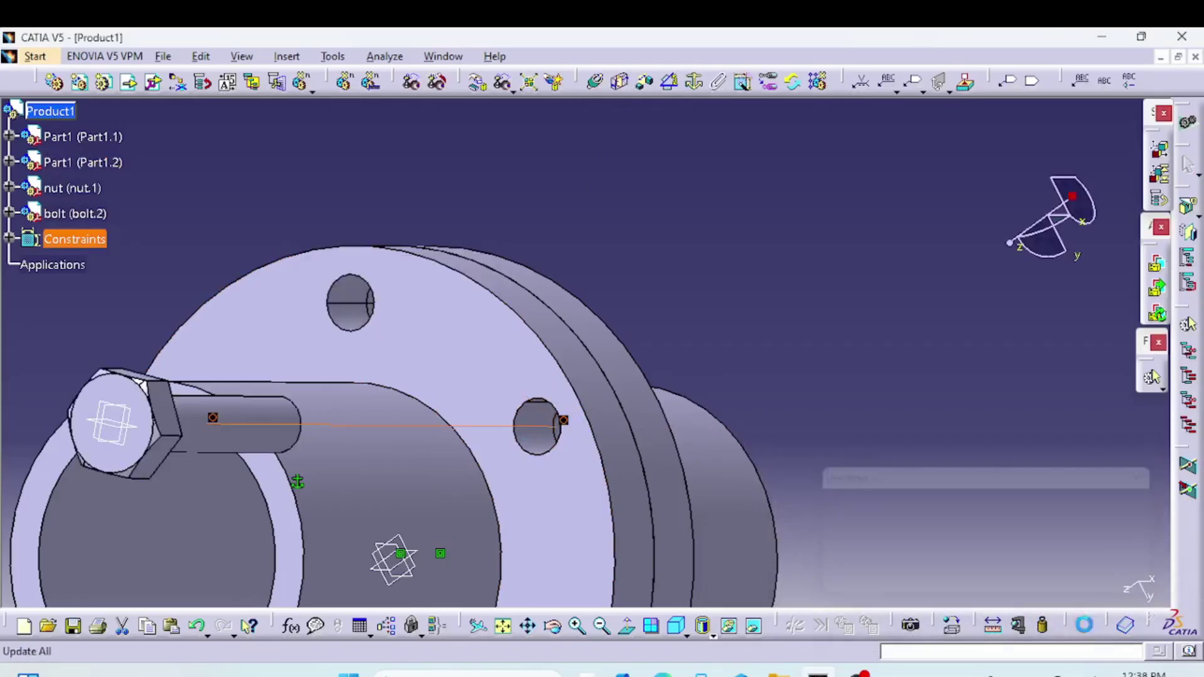
- Add a contact constraint between the underside of the bolt head and the outer face of the Part1.2 flange, and update the assembly
{"action": "left_click", "coordinate": [620, 81]}
{"action": "middle_click_drag", "start_coordinate": [721, 358], "coordinate": [311, 383]}
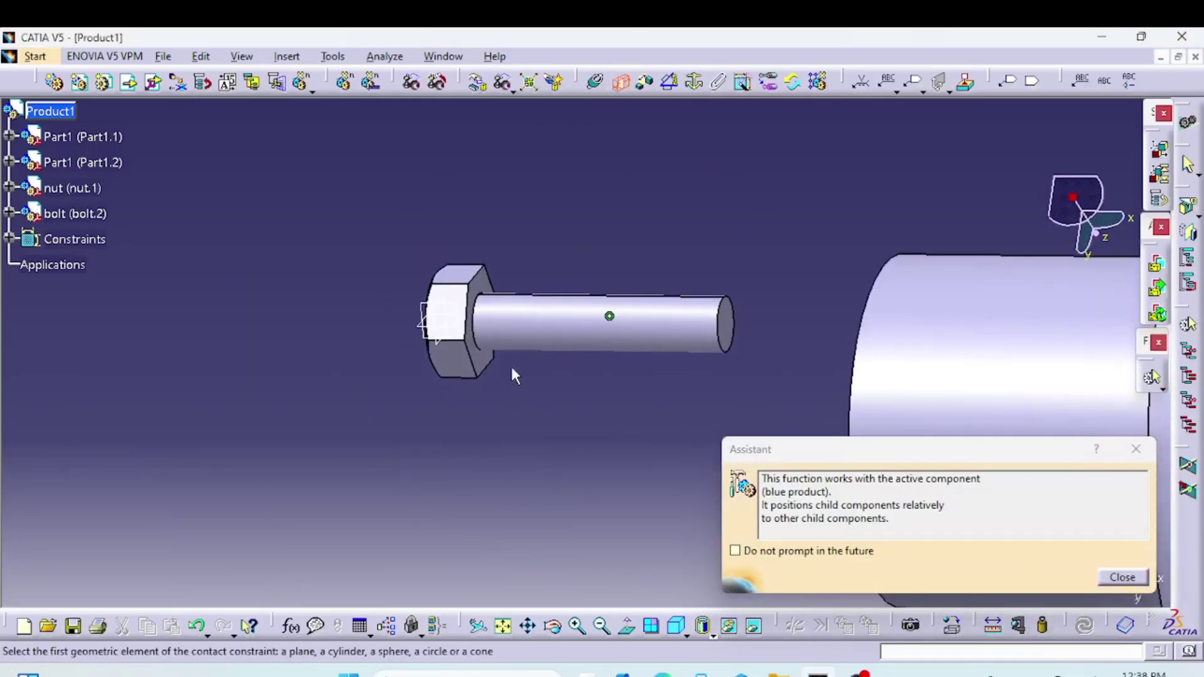
{"action": "middle_click_drag", "start_coordinate": [568, 406], "coordinate": [546, 383]}
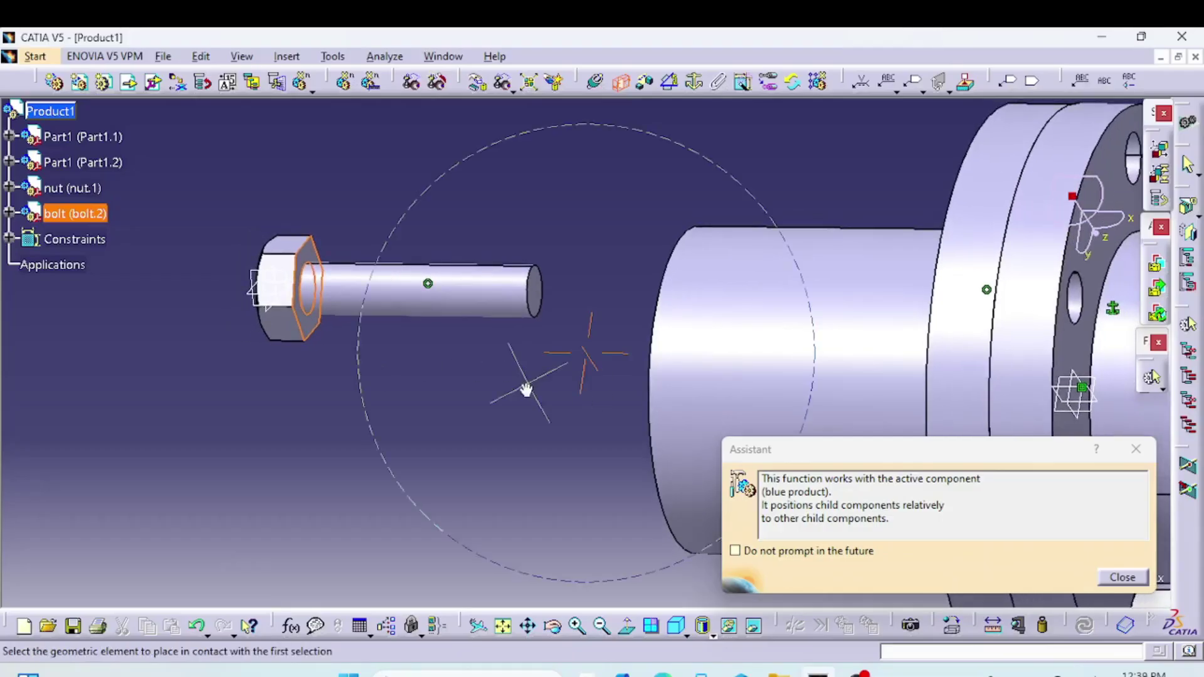
{"action": "middle_click_drag", "start_coordinate": [722, 384], "coordinate": [309, 369]}
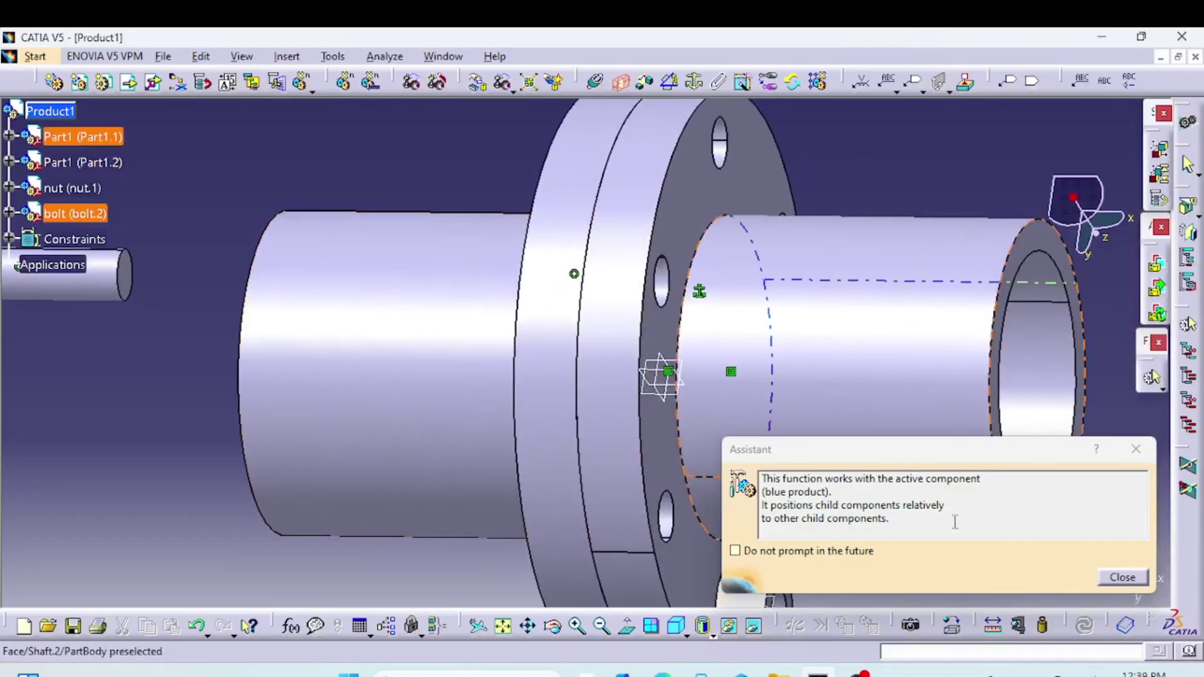
{"action": "left_click", "coordinate": [1122, 578]}
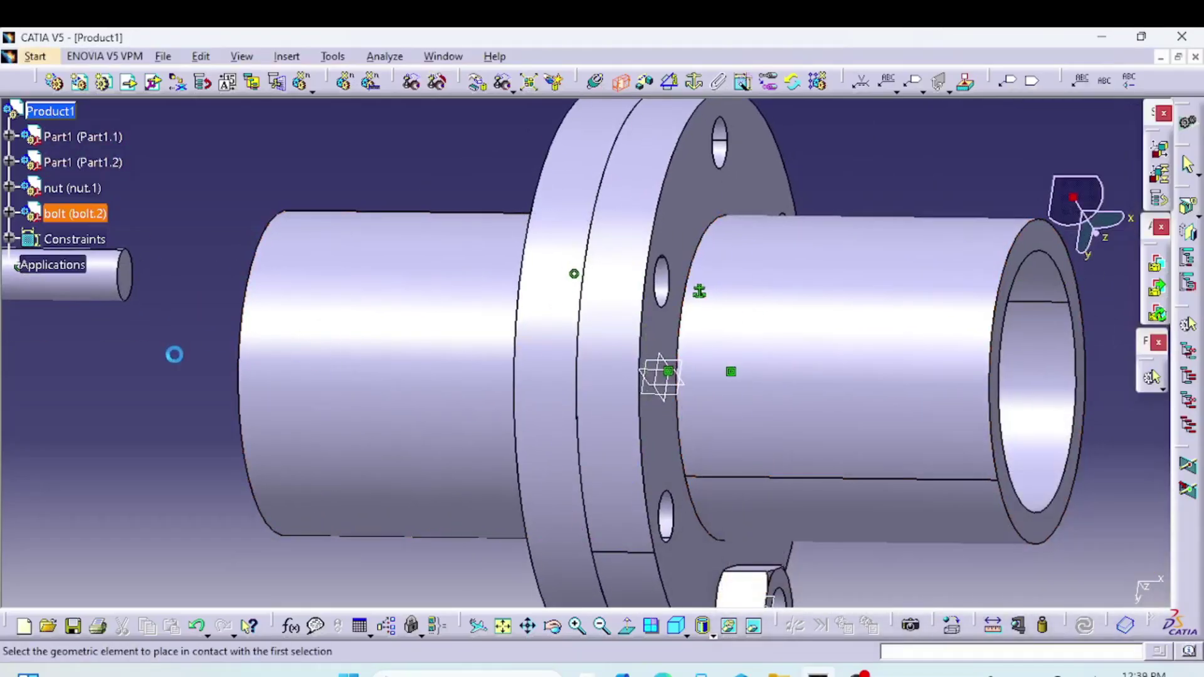
{"action": "middle_click_drag", "start_coordinate": [174, 359], "coordinate": [575, 400]}
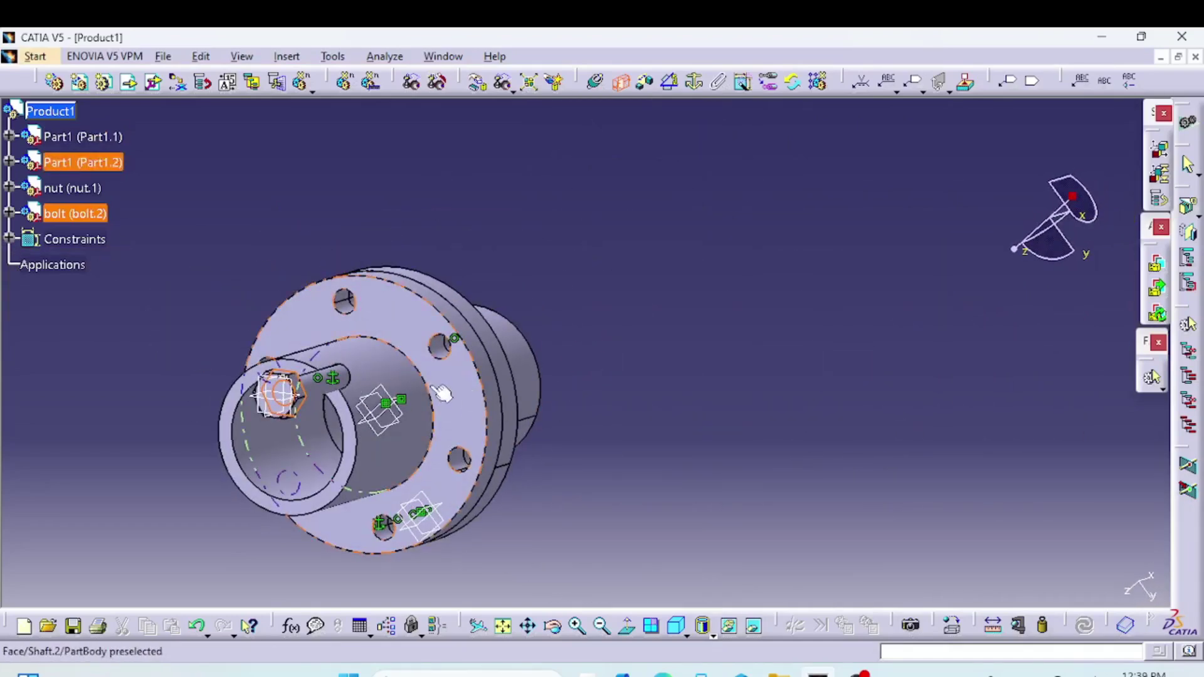
{"action": "left_click", "coordinate": [472, 390]}
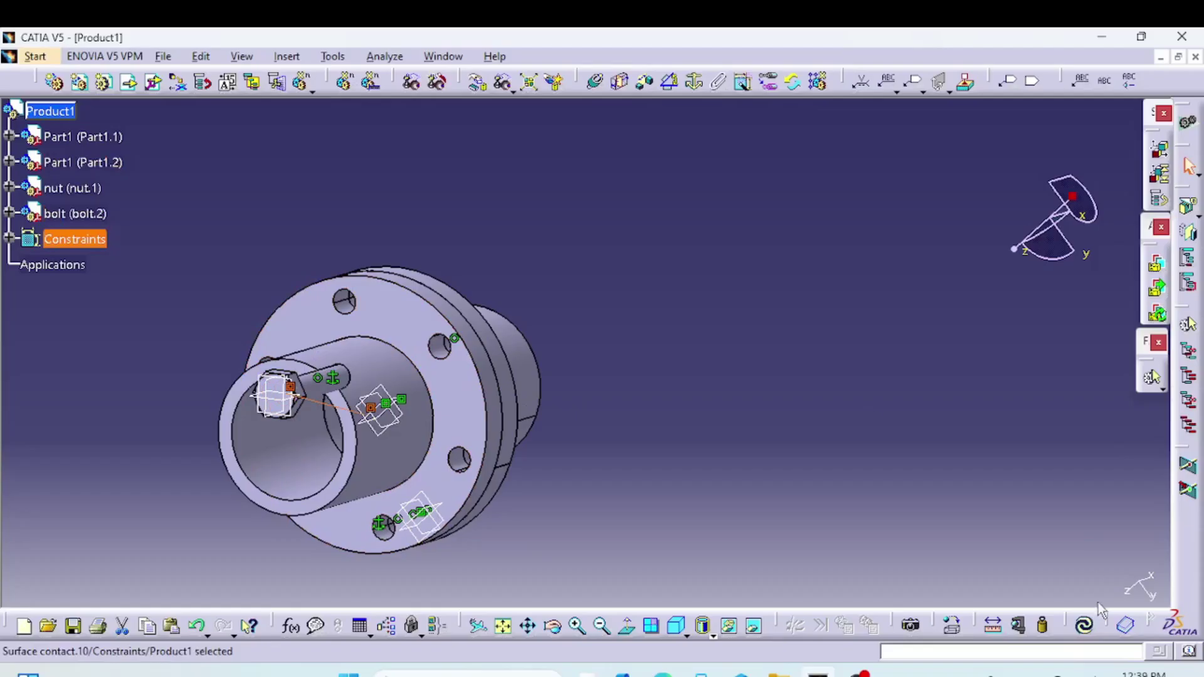
{"action": "left_click", "coordinate": [1087, 626]}
- Instantiate the bolt on the flange's CircPattern.1 hole pattern with six instances, re-using the original bolt as the first instance
{"action": "middle_click_drag", "start_coordinate": [723, 337], "coordinate": [800, 307]}
{"action": "middle_click_drag", "start_coordinate": [724, 293], "coordinate": [730, 188]}
{"action": "left_click", "coordinate": [78, 213]}
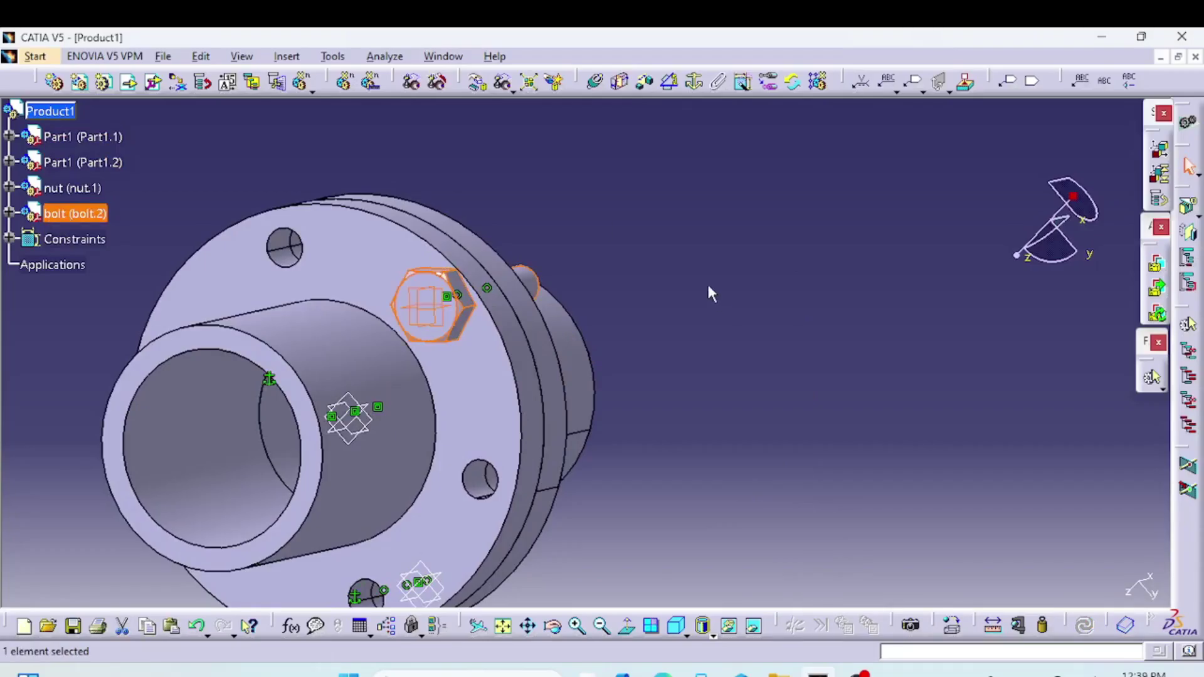
{"action": "middle_click_drag", "start_coordinate": [336, 347], "coordinate": [533, 292]}
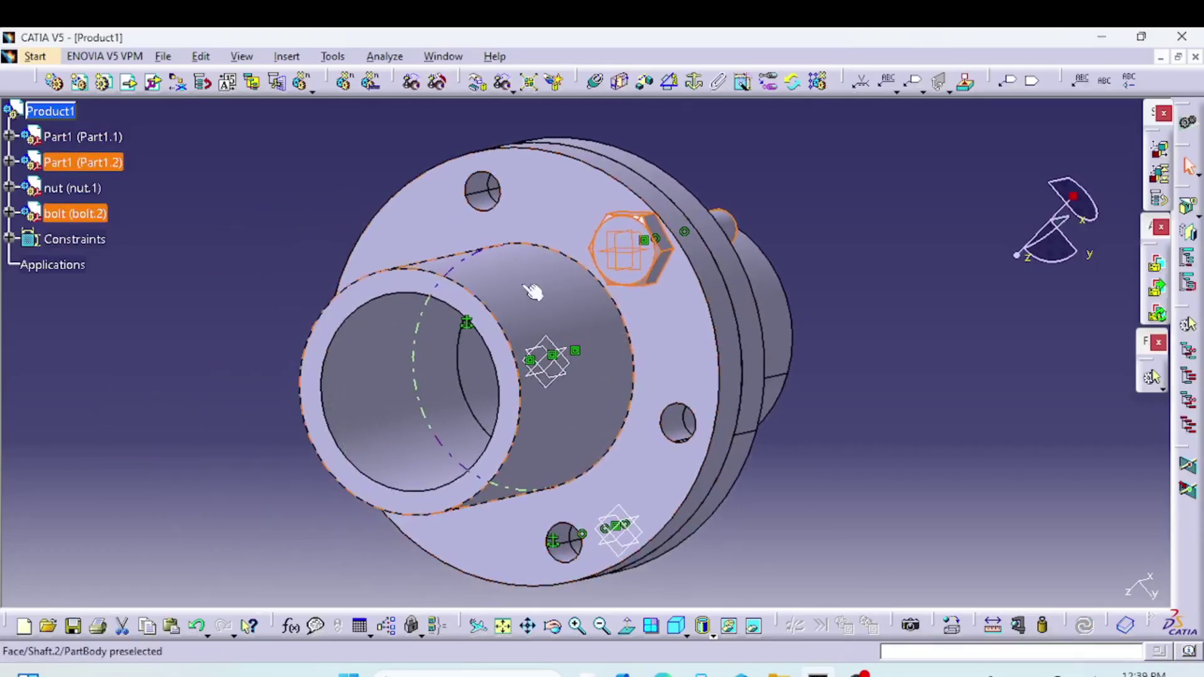
{"action": "middle_click_drag", "start_coordinate": [865, 290], "coordinate": [838, 345]}
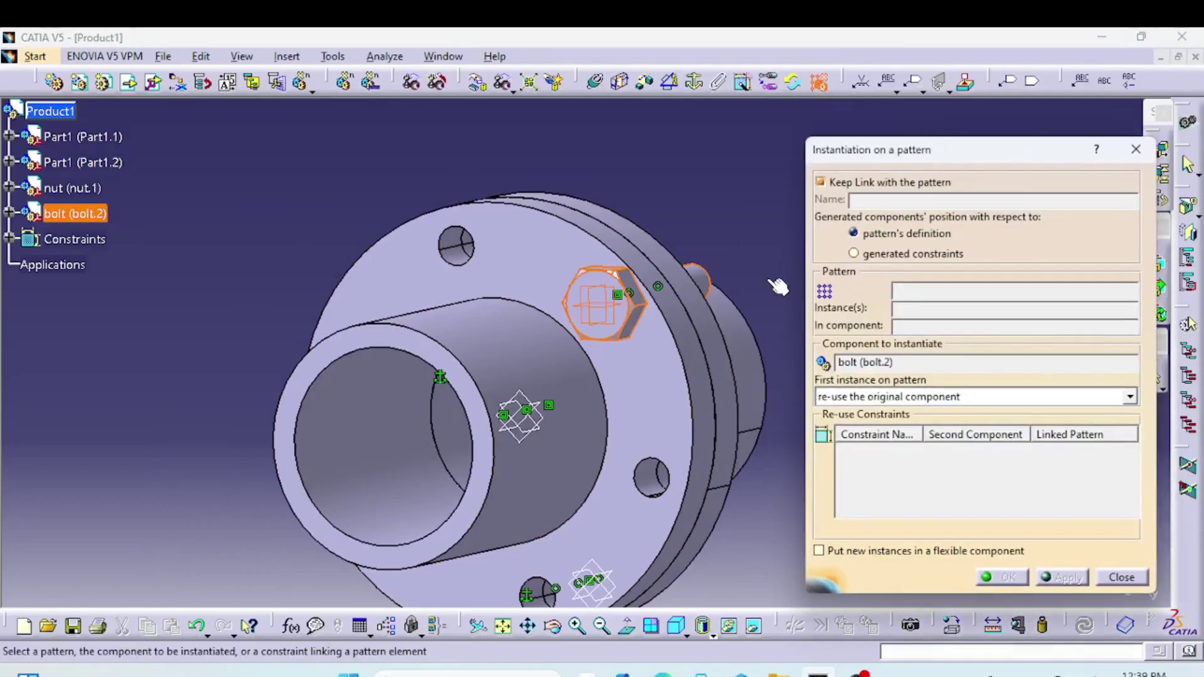
{"action": "left_click", "coordinate": [468, 254]}
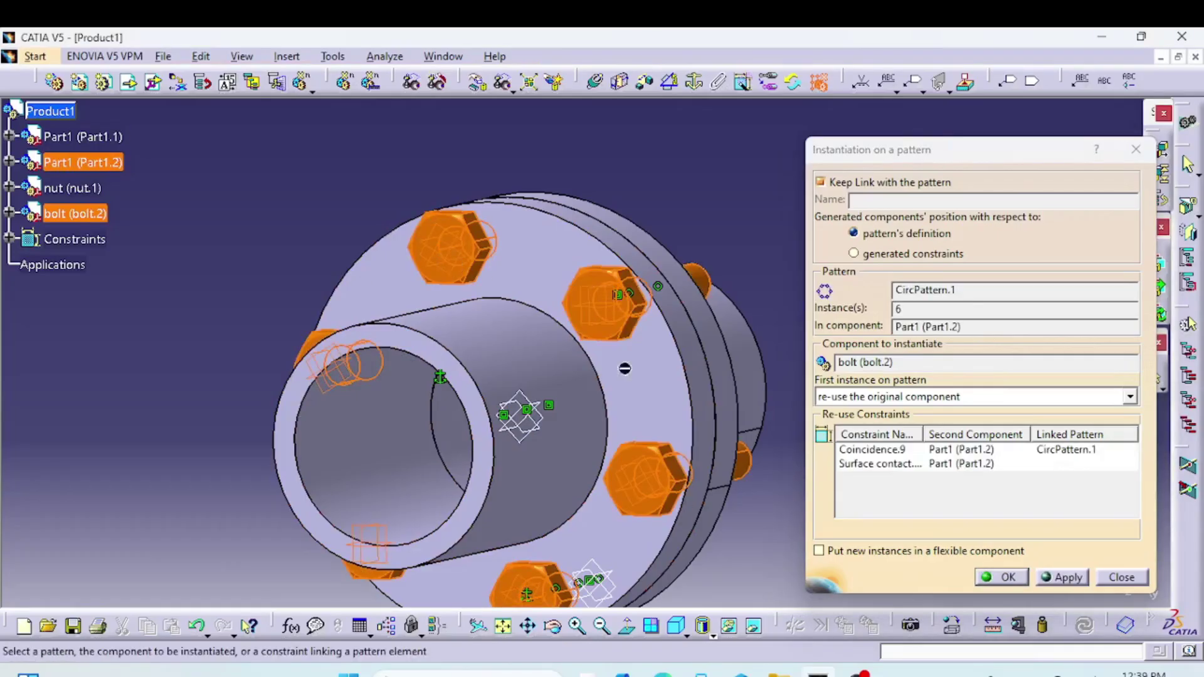
{"action": "middle_click_drag", "start_coordinate": [608, 461], "coordinate": [512, 401]}
{"action": "left_click", "coordinate": [1067, 577]}
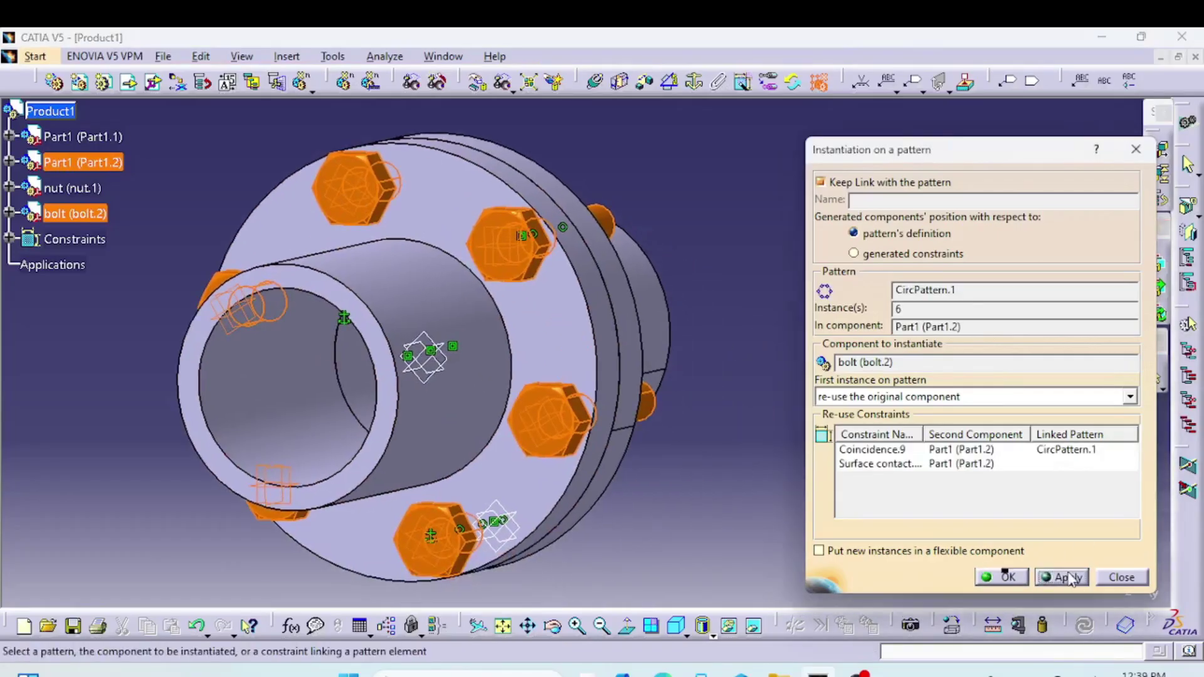
{"action": "left_click", "coordinate": [1002, 578]}
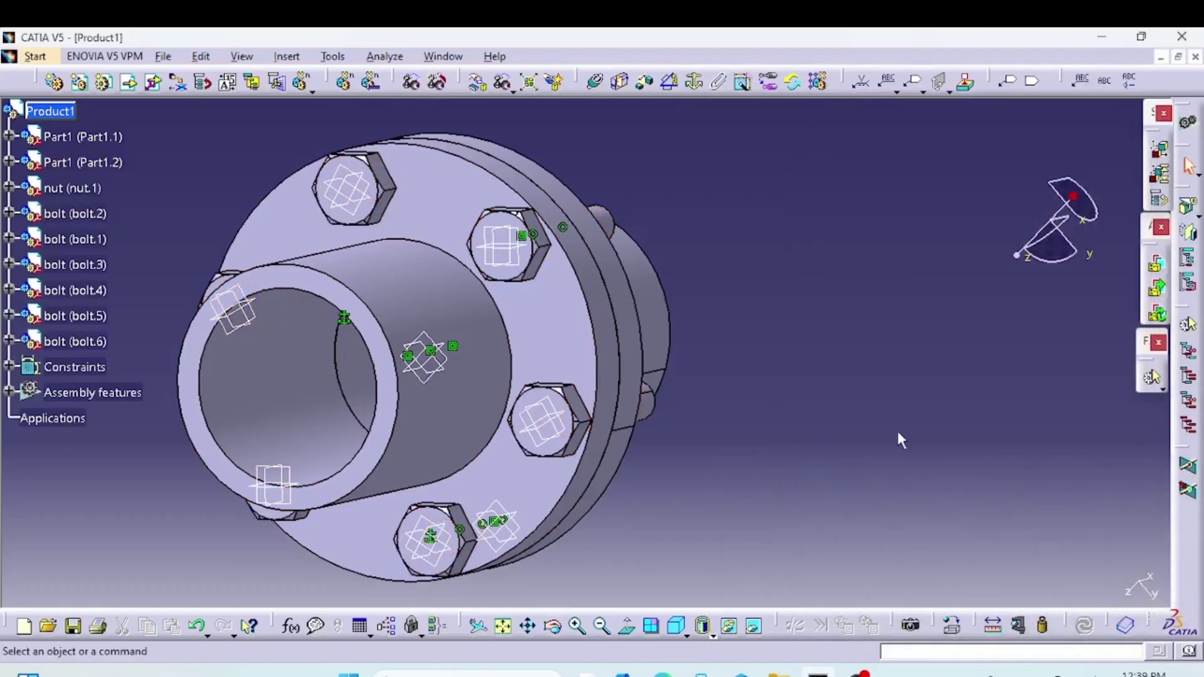
{"action": "middle_click_drag", "start_coordinate": [809, 442], "coordinate": [948, 433]}
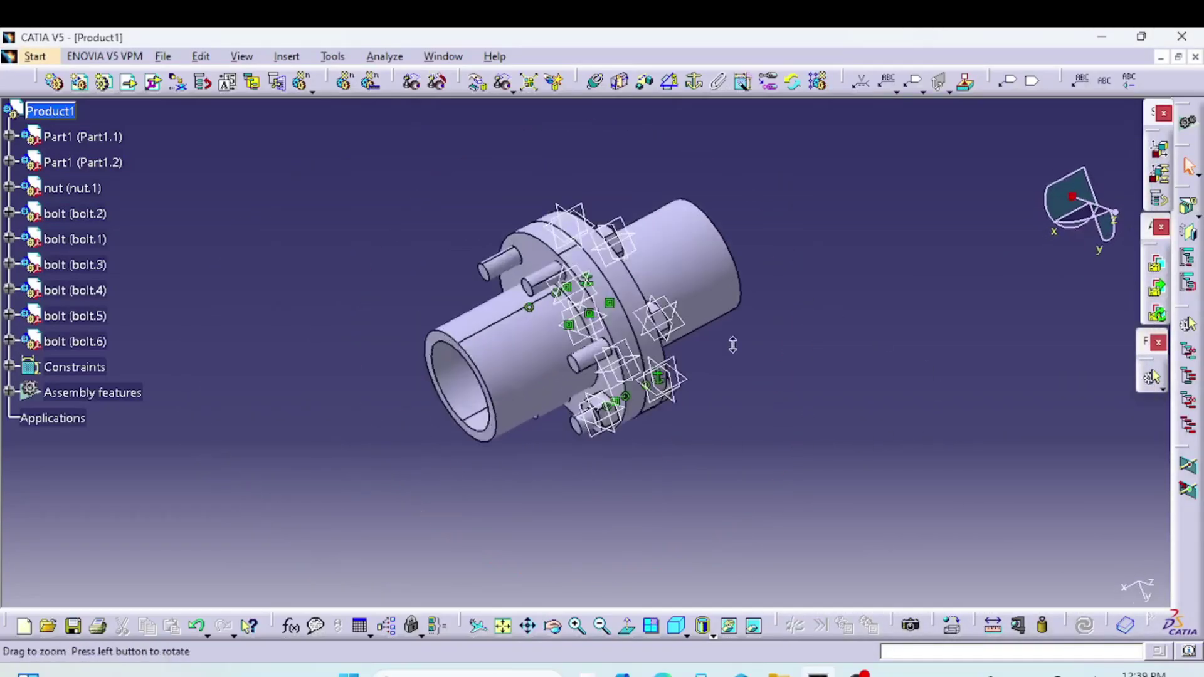